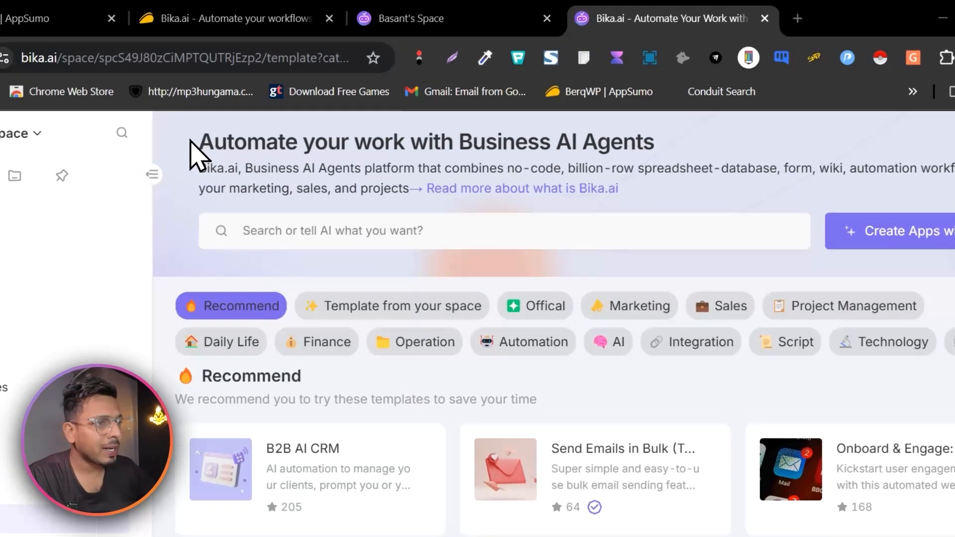
- Browse the template gallery's introduction, category filters and the recommended, marketing and project management templates
drag(260, 116, 392, 113)
drag(332, 160, 683, 180)
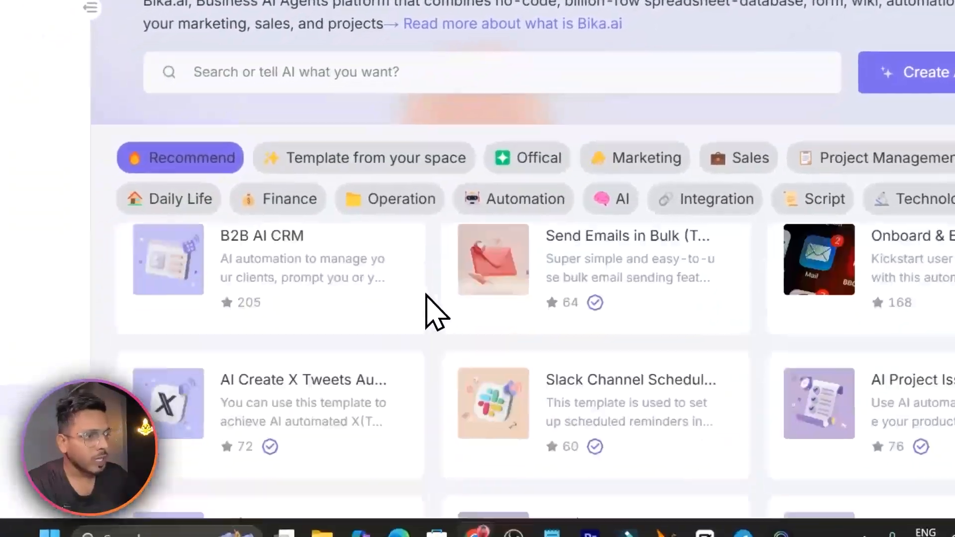
scroll(344, 343, down, 3)
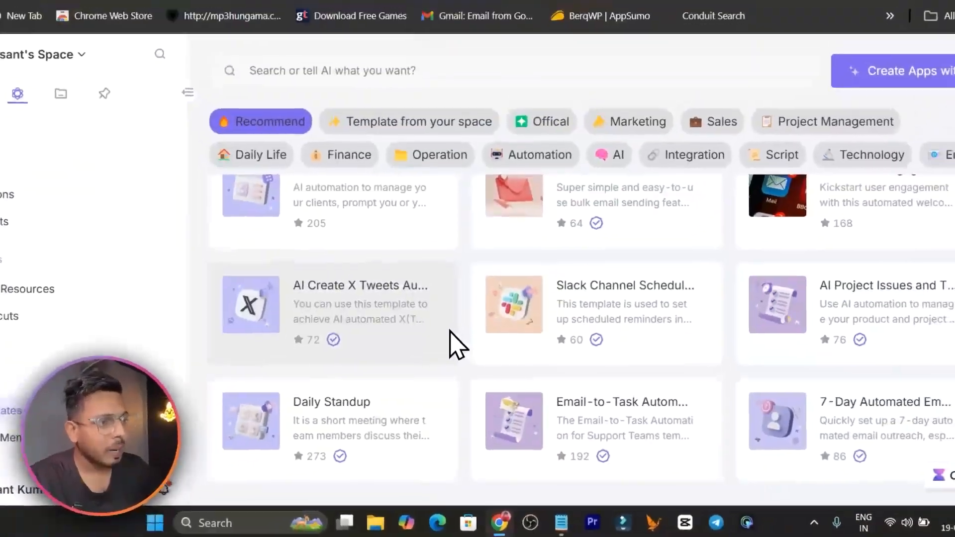
scroll(475, 350, up, 4)
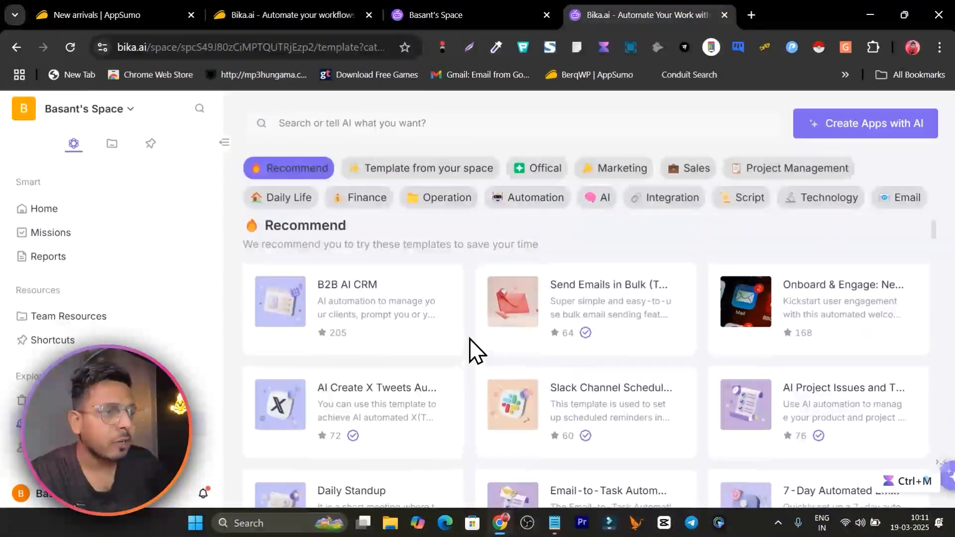
scroll(475, 349, down, 4)
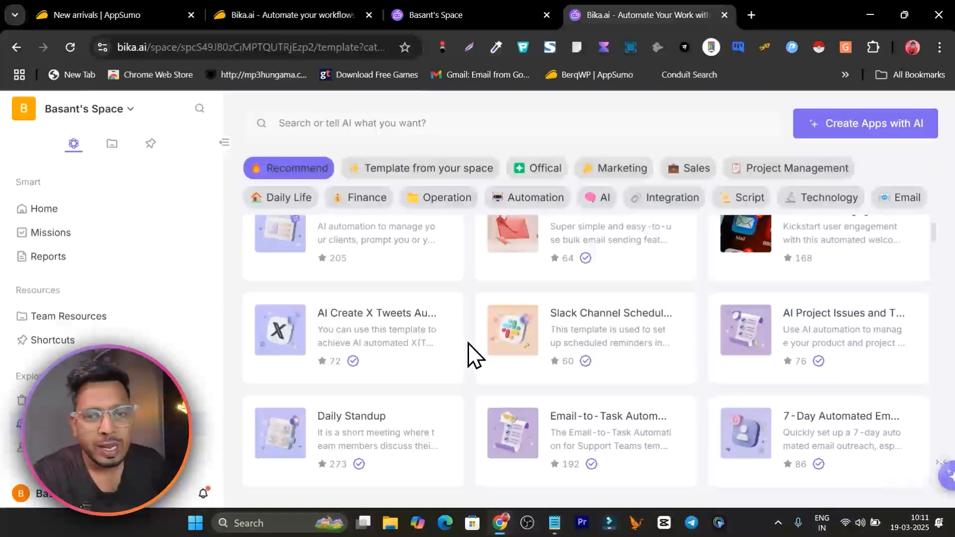
scroll(465, 356, up, 3)
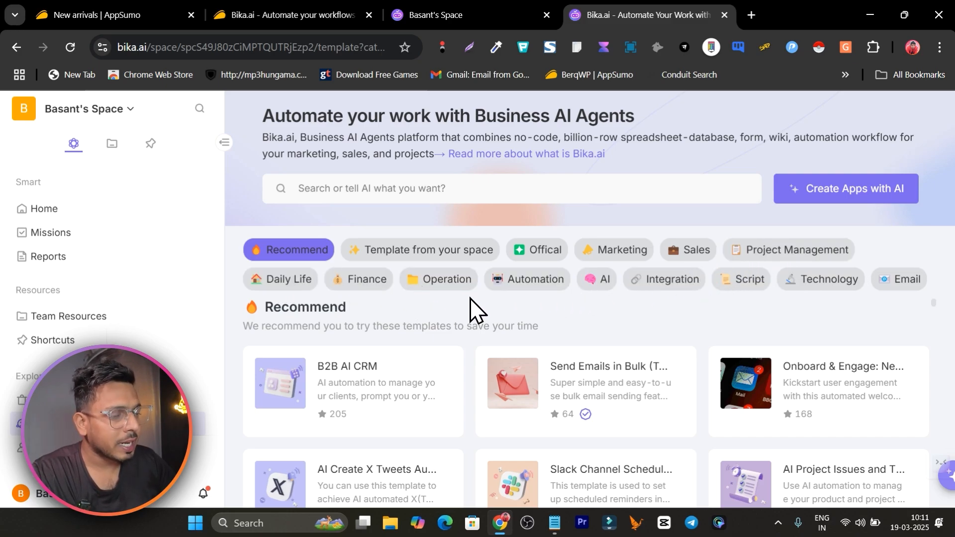
scroll(505, 311, down, 3)
scroll(465, 314, down, 7)
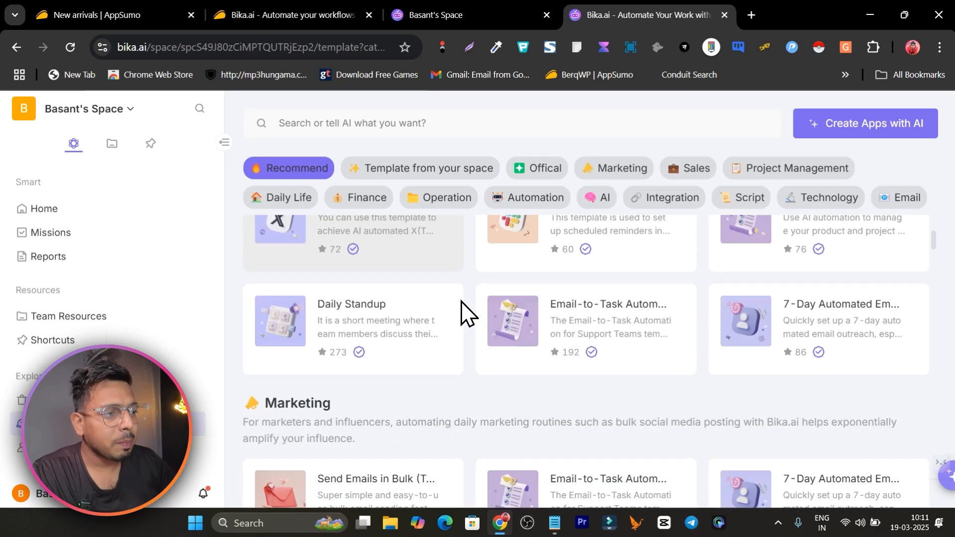
scroll(459, 318, down, 12)
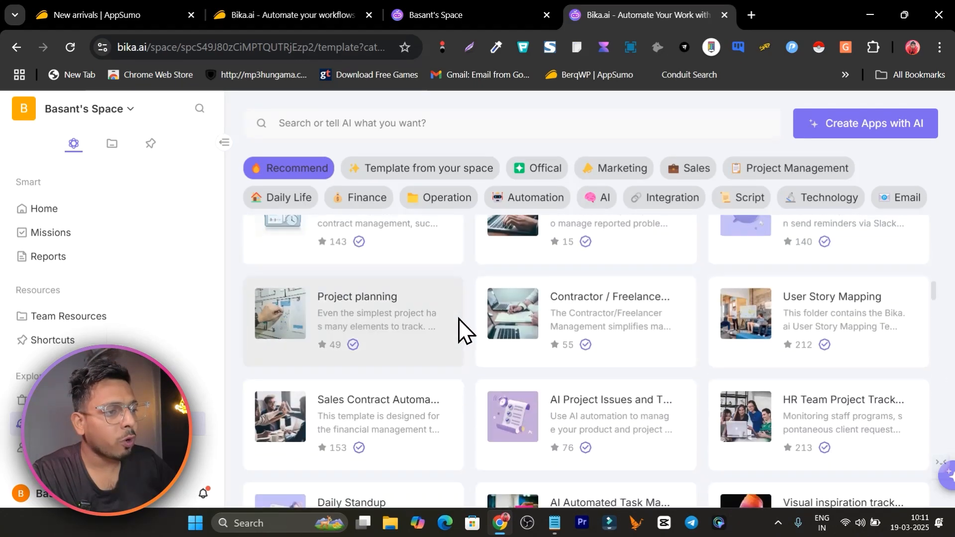
scroll(465, 342, up, 7)
scroll(470, 354, up, 15)
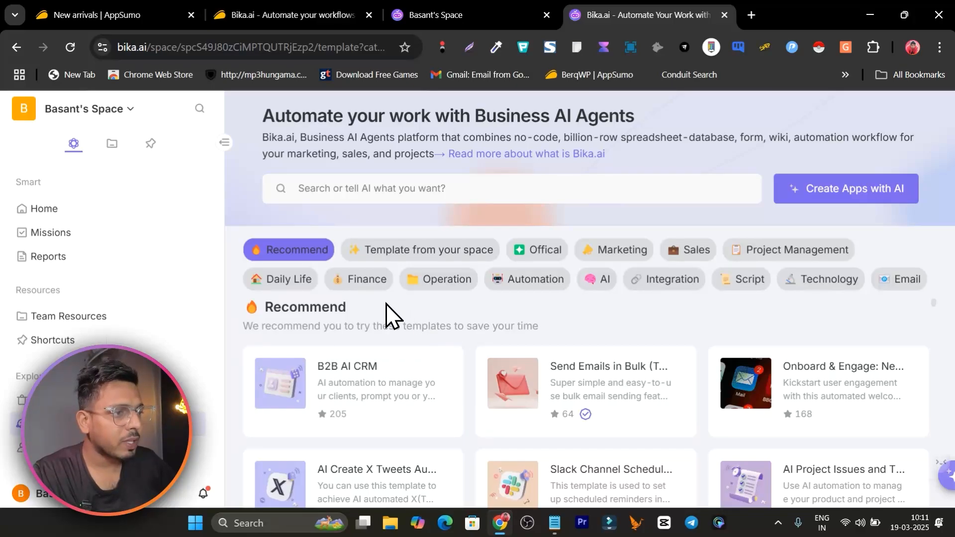
- Filter the template gallery to Automation and review the Telegram Scheduled Notifications template's details, closing them when done
click(522, 283)
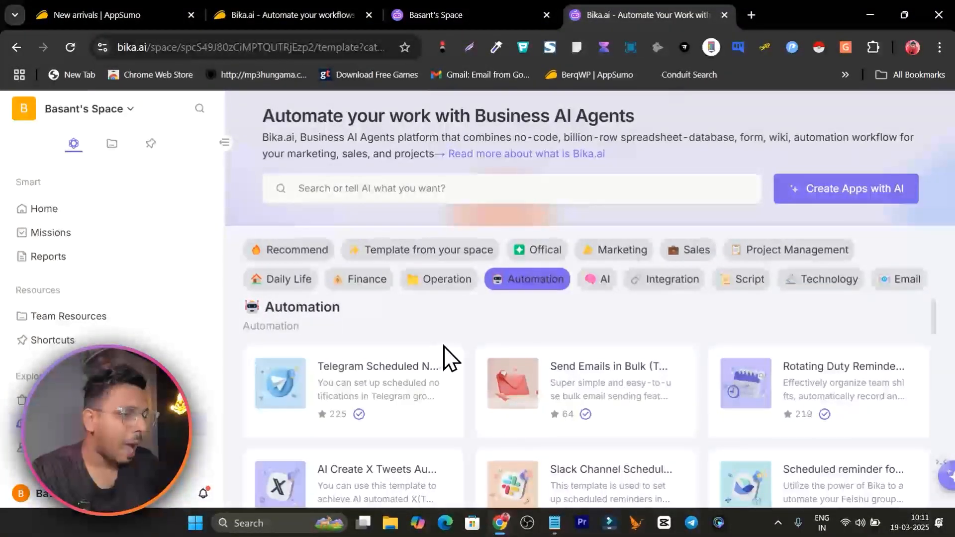
scroll(448, 363, down, 3)
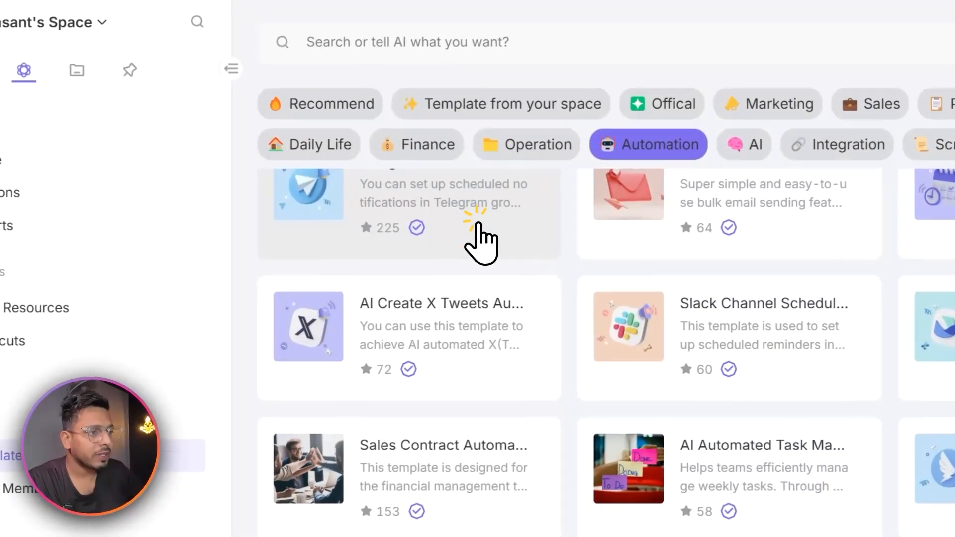
click(444, 247)
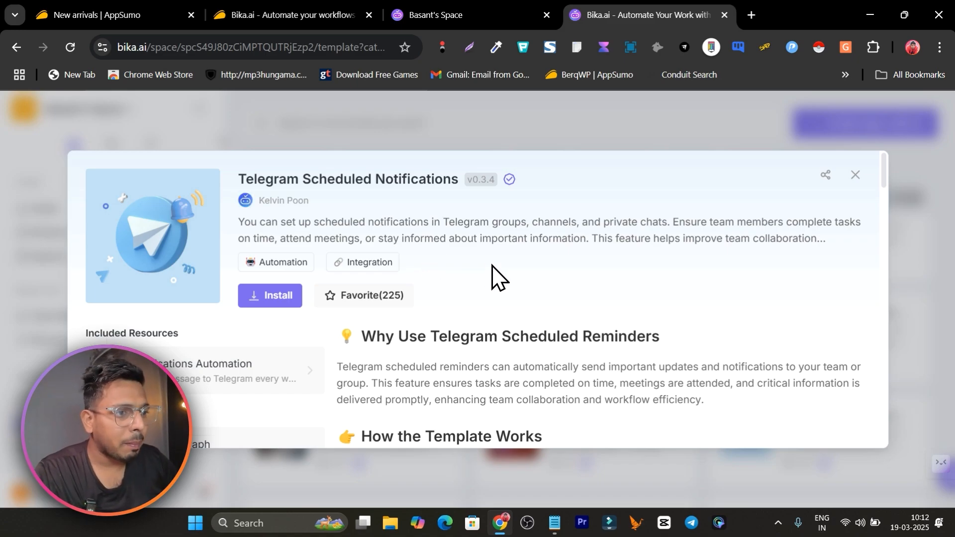
scroll(495, 273, down, 2)
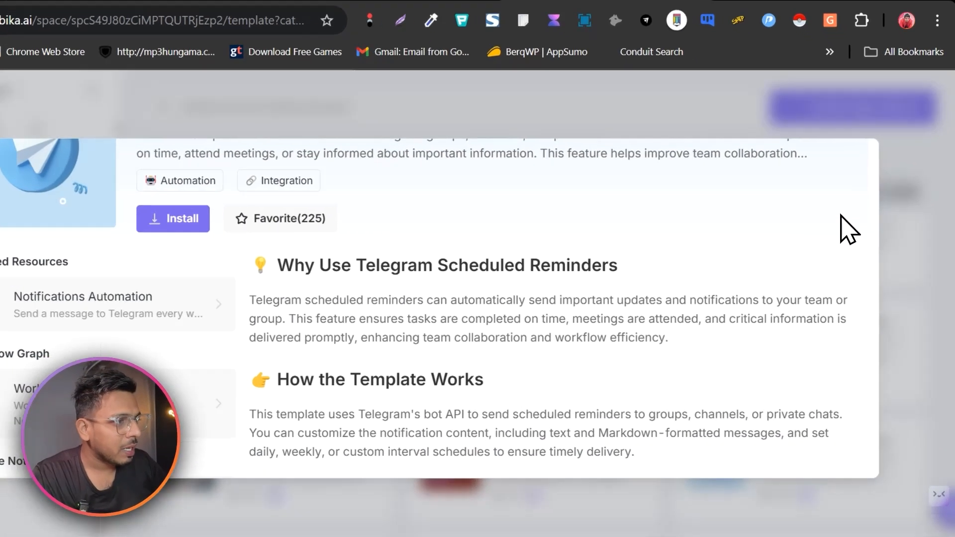
click(920, 229)
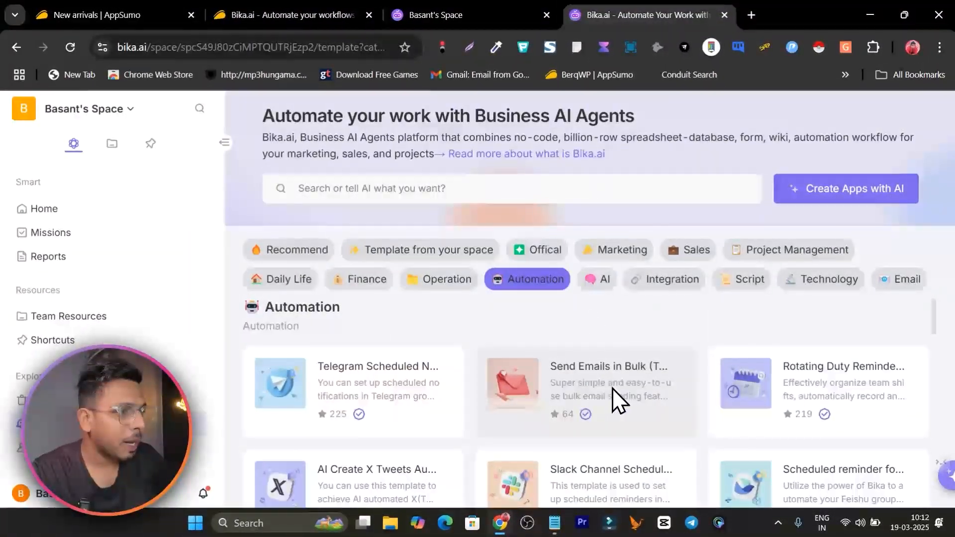
- Review the details of the AI Create X Tweets Automatically template, closing them when done
scroll(709, 400, down, 3)
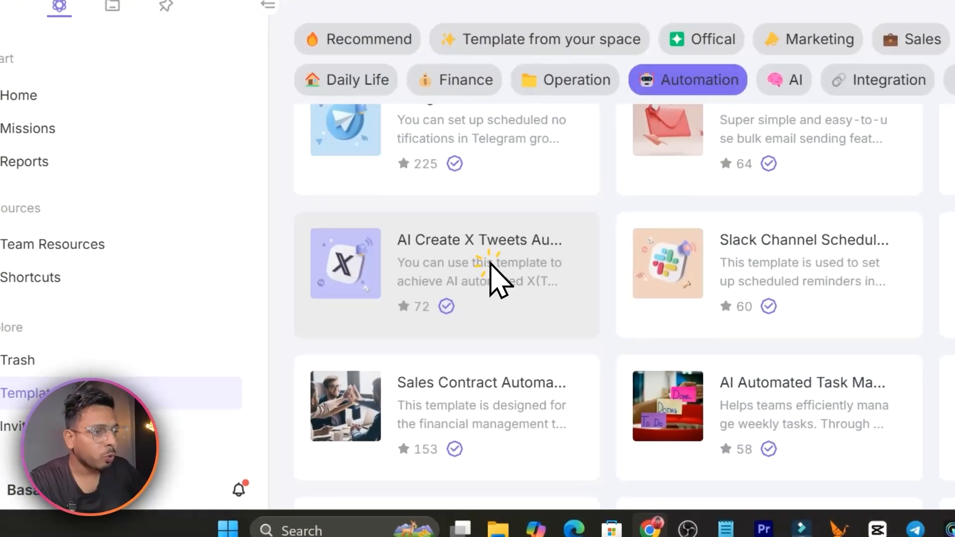
click(385, 334)
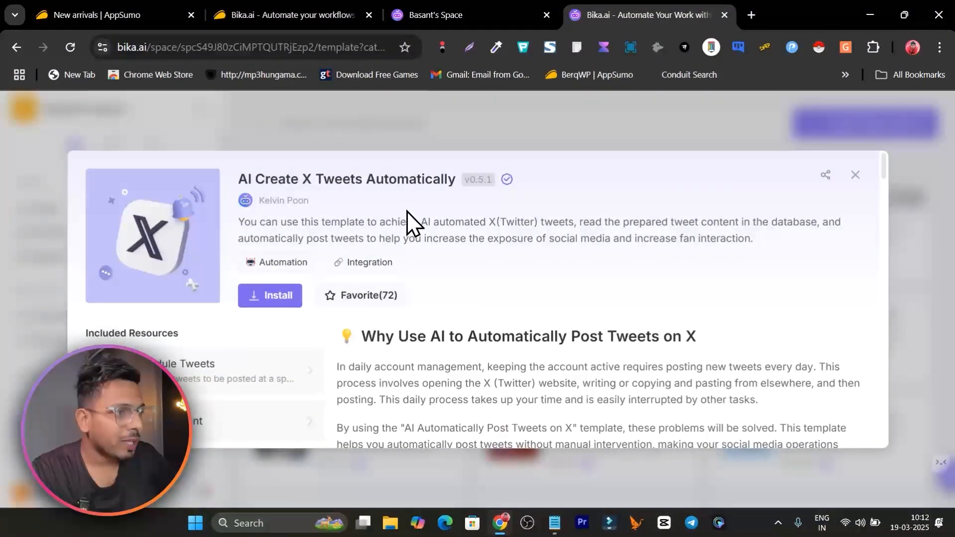
scroll(426, 348, down, 2)
scroll(348, 338, up, 2)
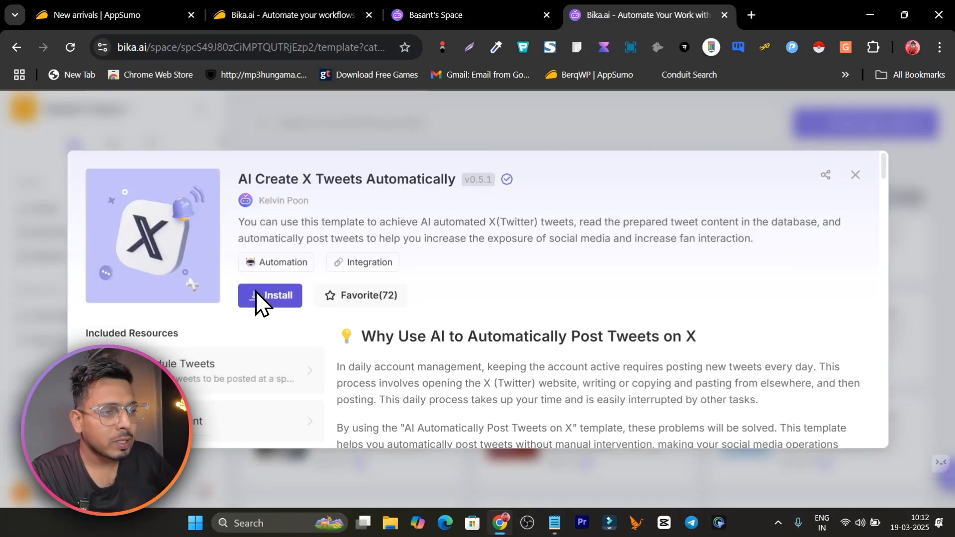
click(854, 175)
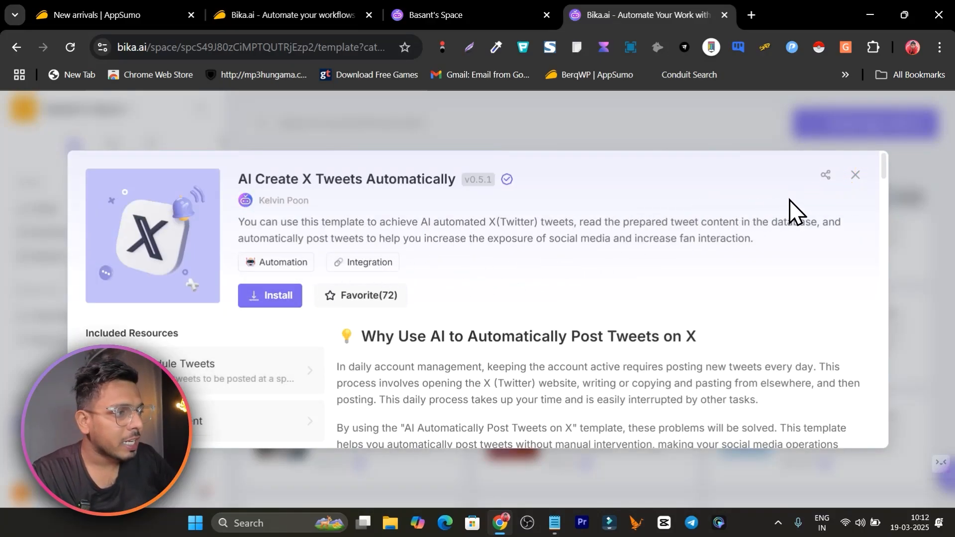
click(854, 177)
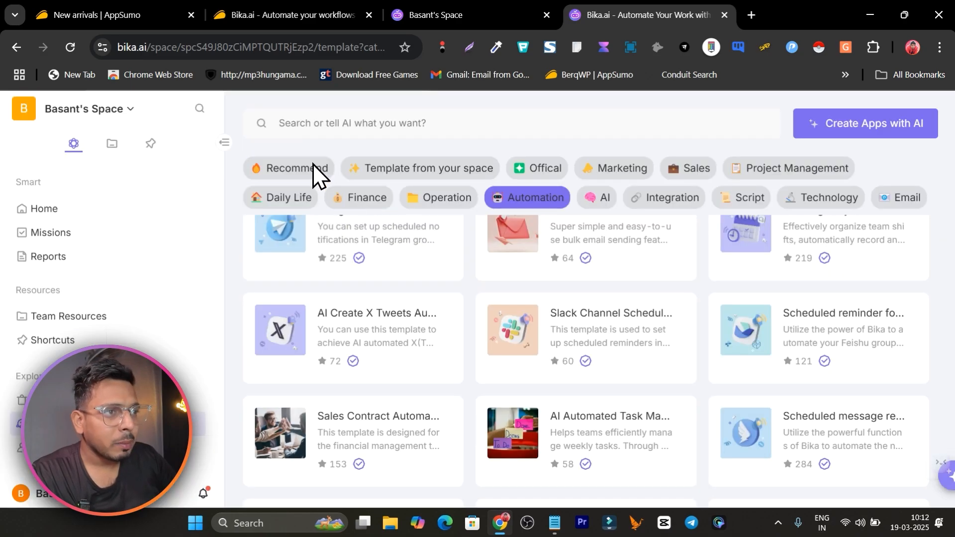
- Switch to the AppSumo product page for Bika.ai and examine the lifetime deal's price
click(286, 14)
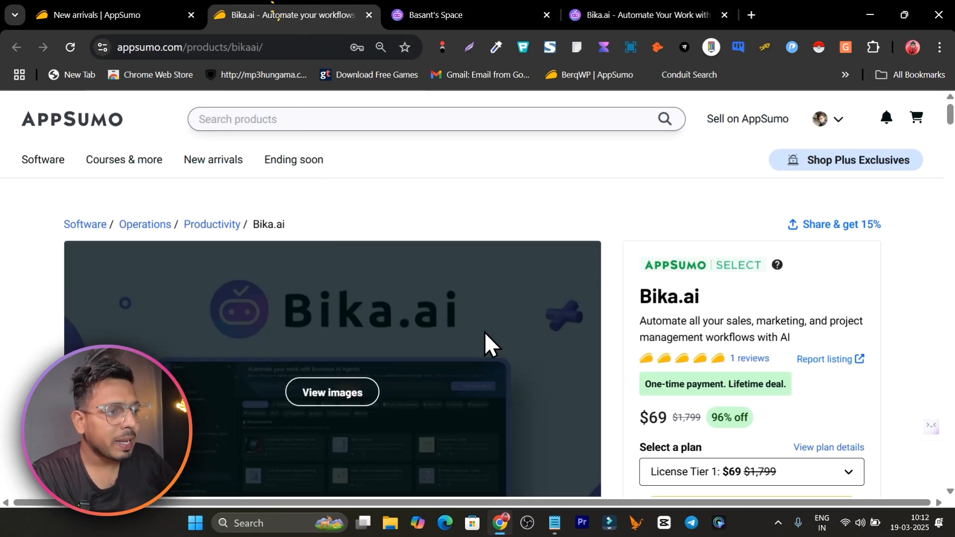
scroll(638, 318, down, 1)
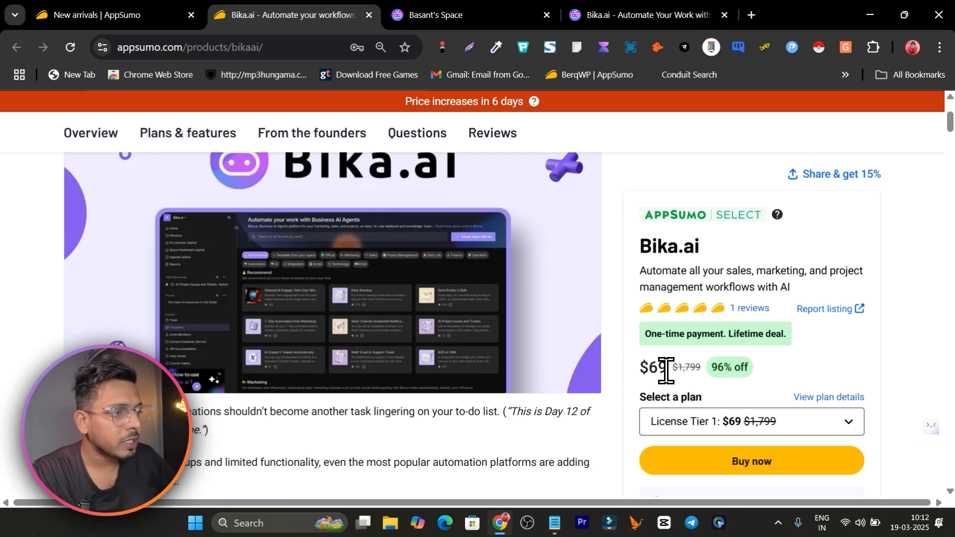
drag(671, 371, 652, 373)
key(ctrl+m)
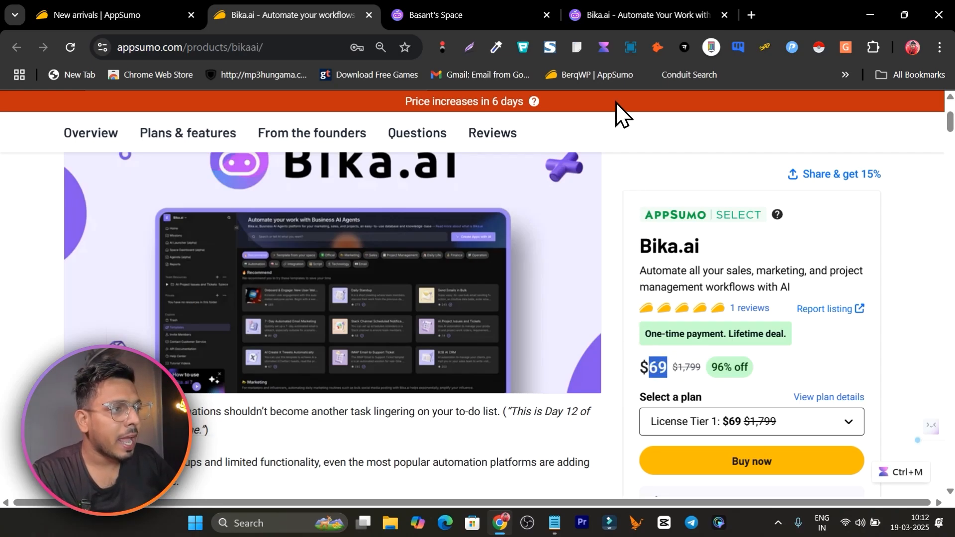
- Return to the Bika.ai space, reload the template gallery and look over the recommended and marketing templates
click(604, 11)
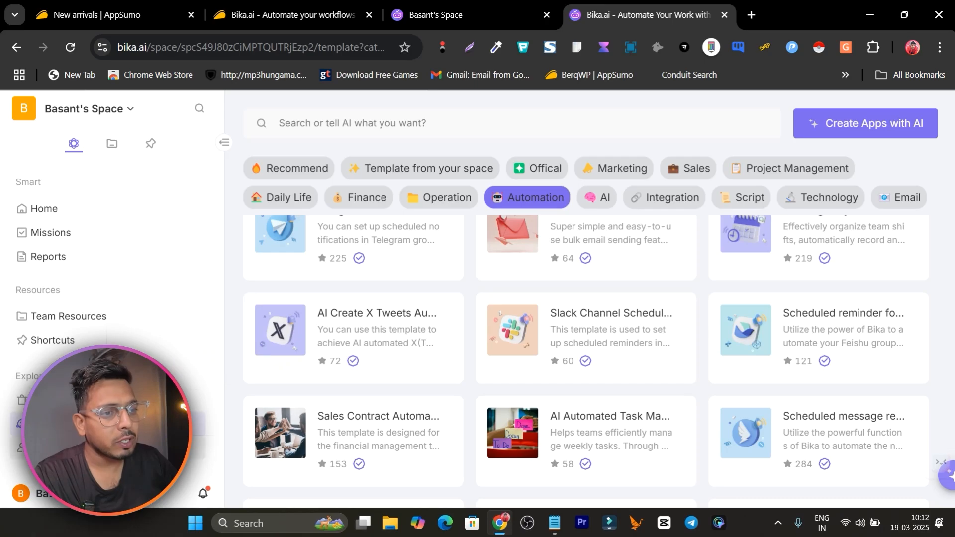
click(75, 424)
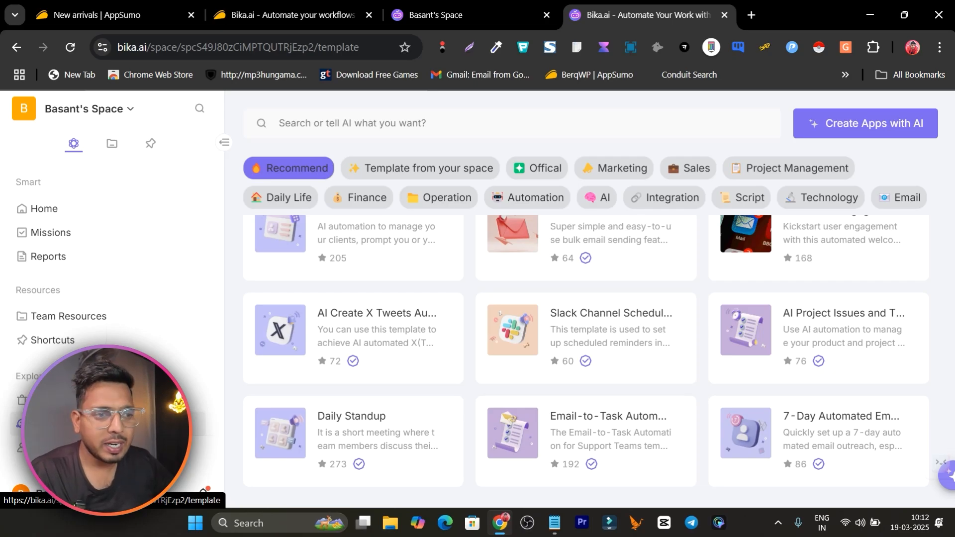
scroll(266, 417, up, 3)
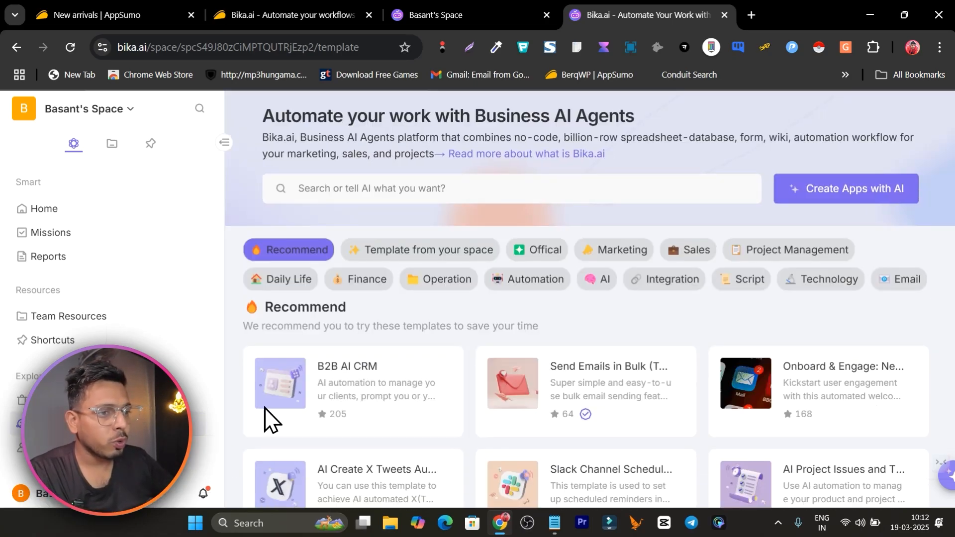
scroll(473, 366, down, 10)
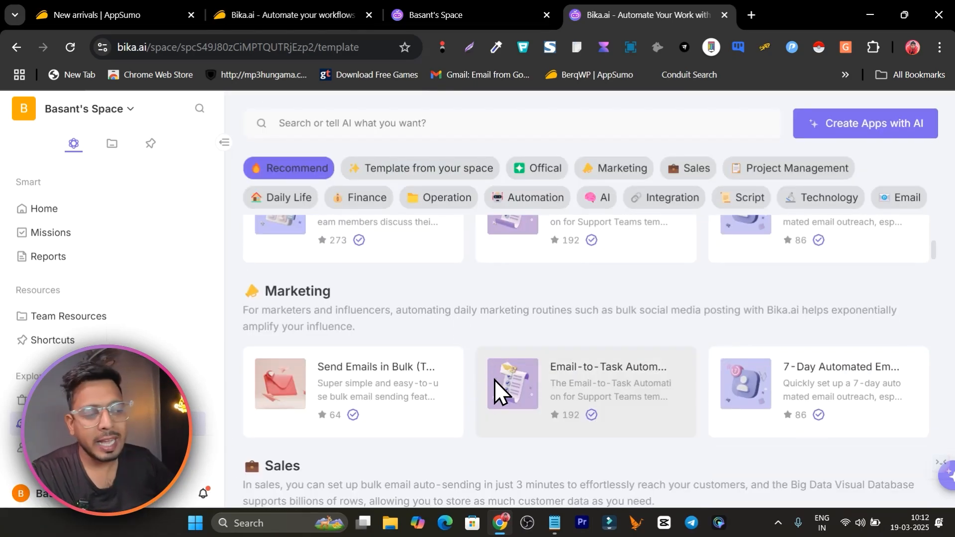
scroll(679, 376, up, 10)
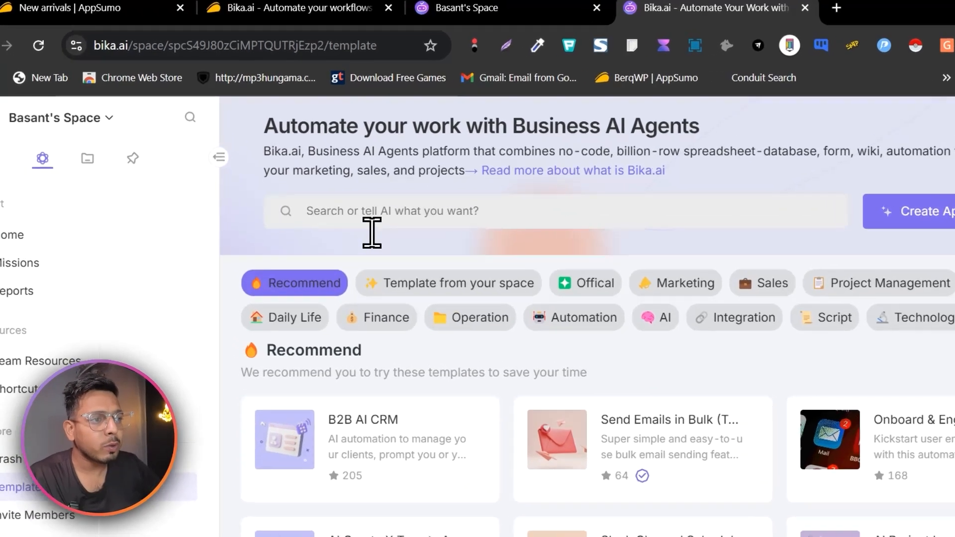
click(364, 198)
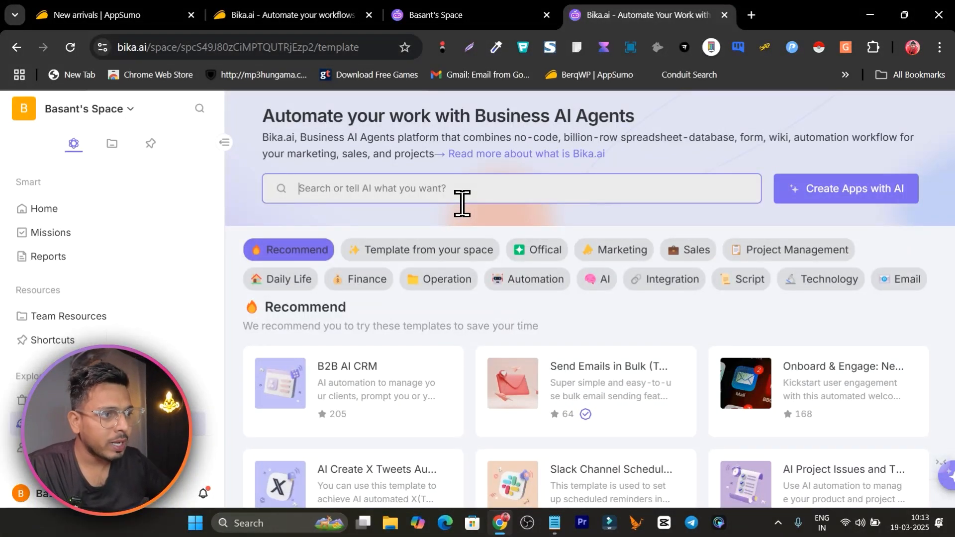
text(AITable.ai)
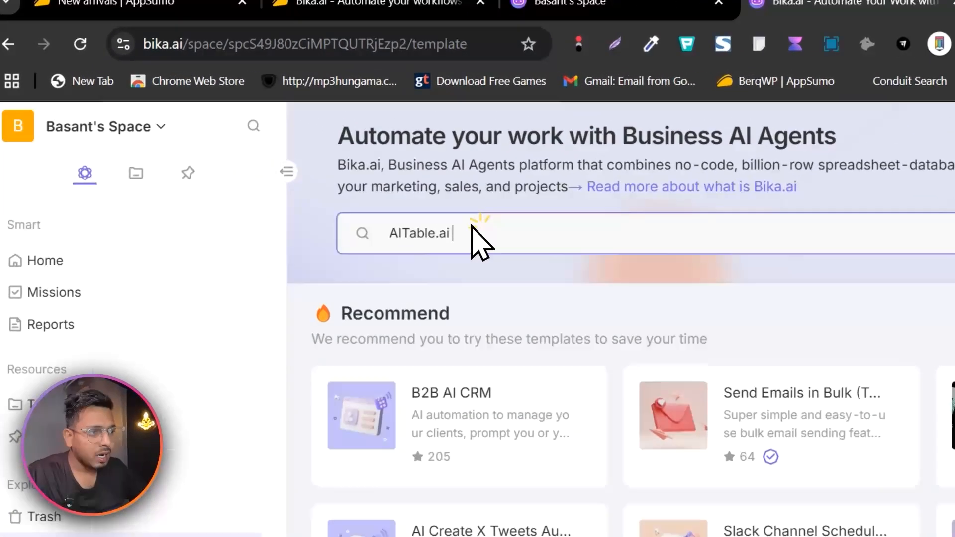
drag(472, 228, 391, 233)
key(BackSpace)
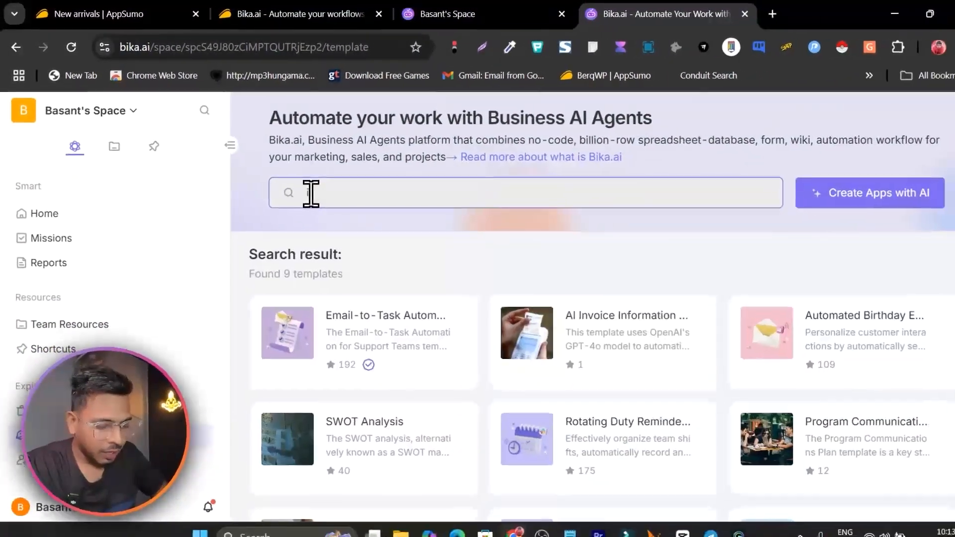
- Search the templates for "i want to create cold outreach emais abd send to new leads"
text(I want to)
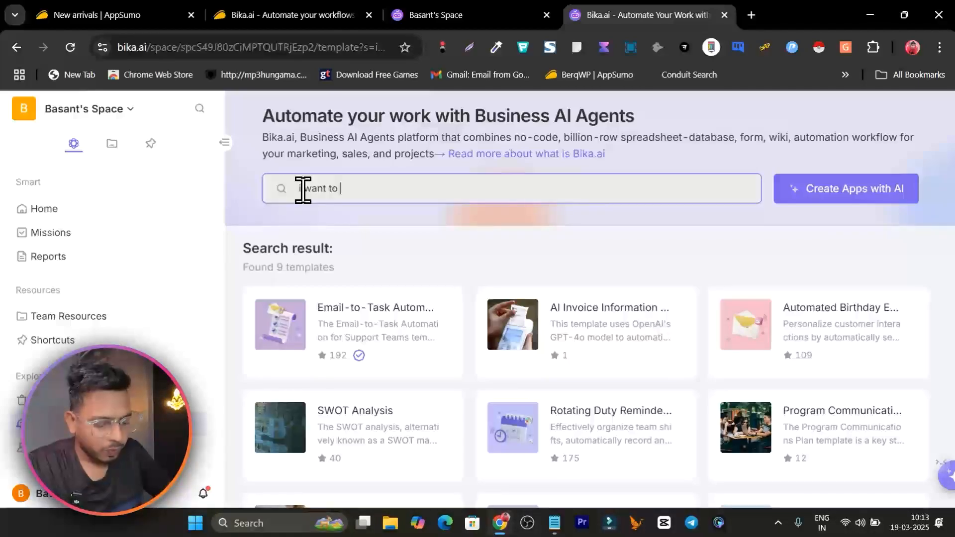
text( create cold eoutreach emais wh)
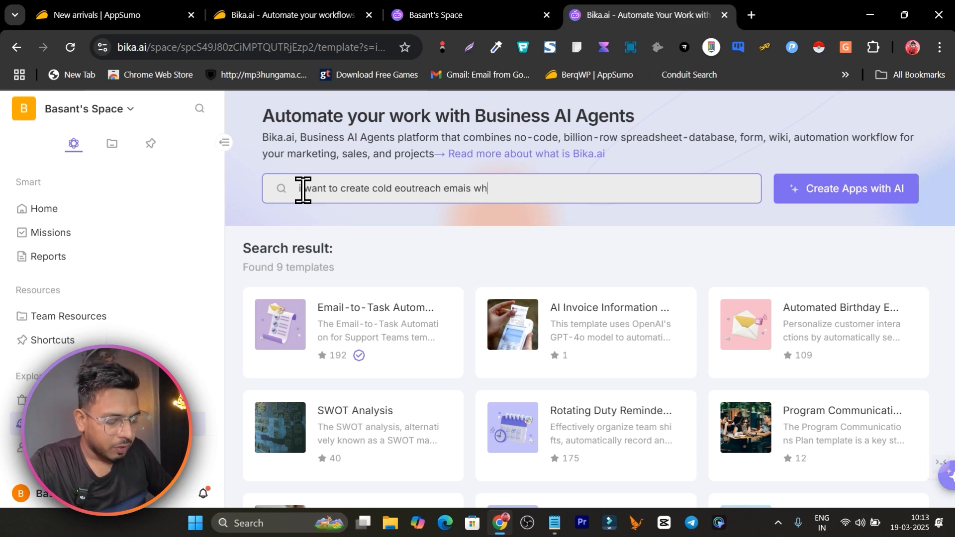
key(BackSpace)
key(BackSpace)
text(abd send to new leads)
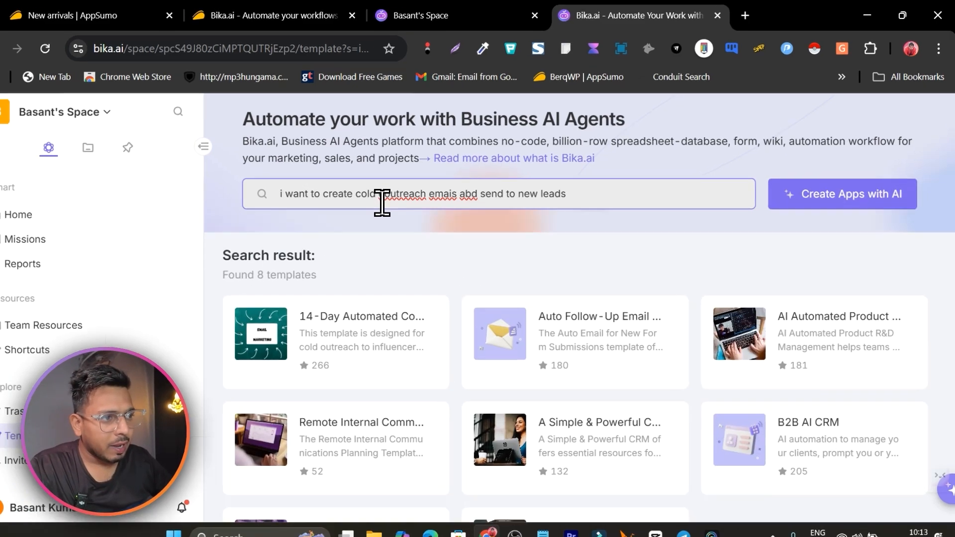
click(402, 190)
key(BackSpace)
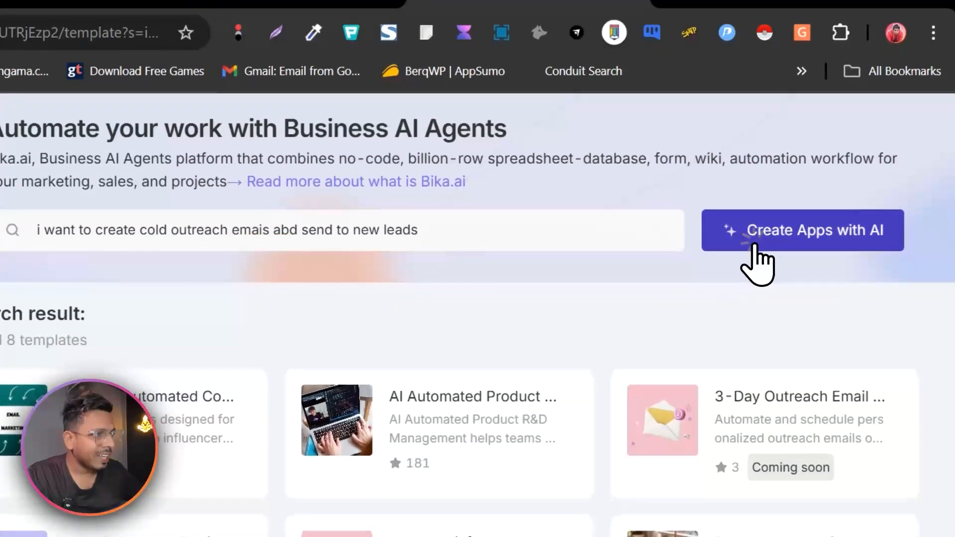
- Ask the AI app creator for an app sending one templated cold email to added leads and a followup message after 2 days
click(755, 271)
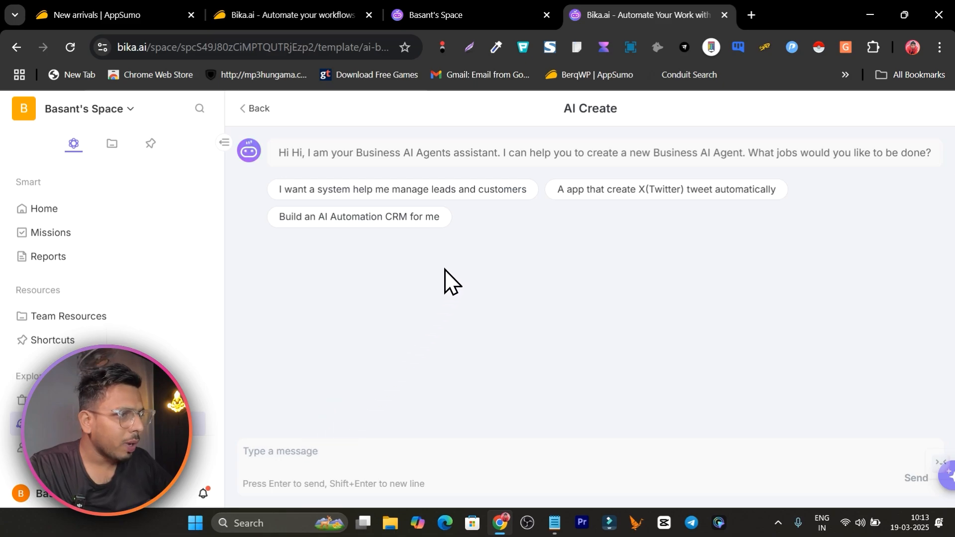
click(300, 452)
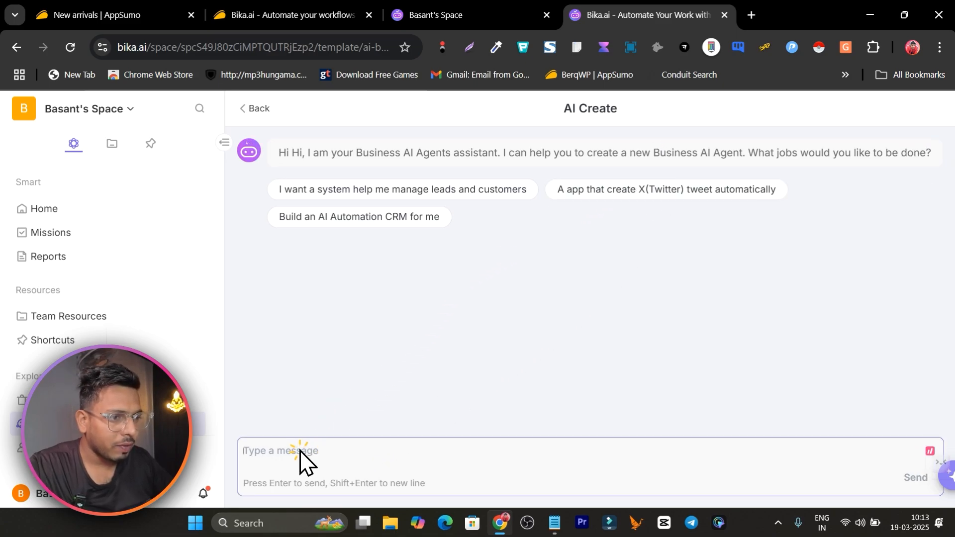
key(super+v)
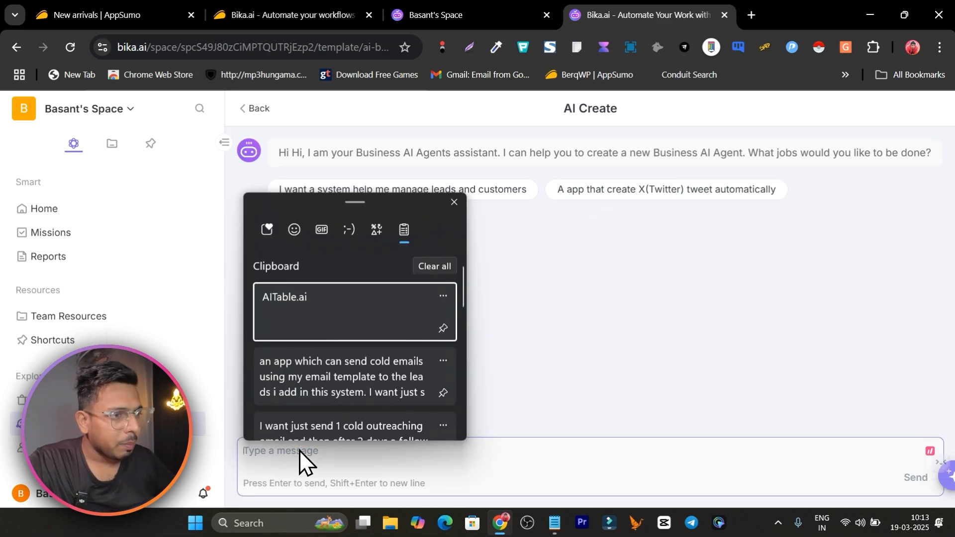
click(320, 373)
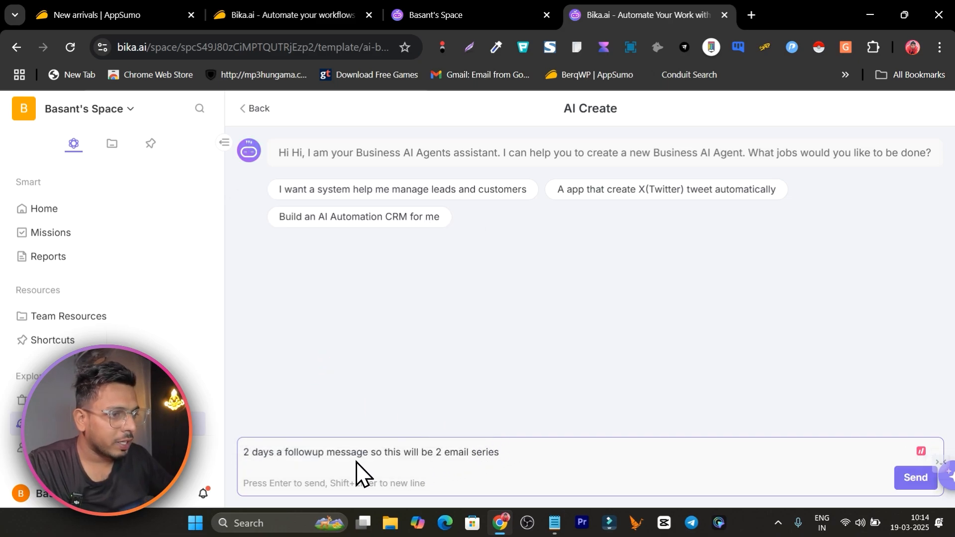
click(912, 480)
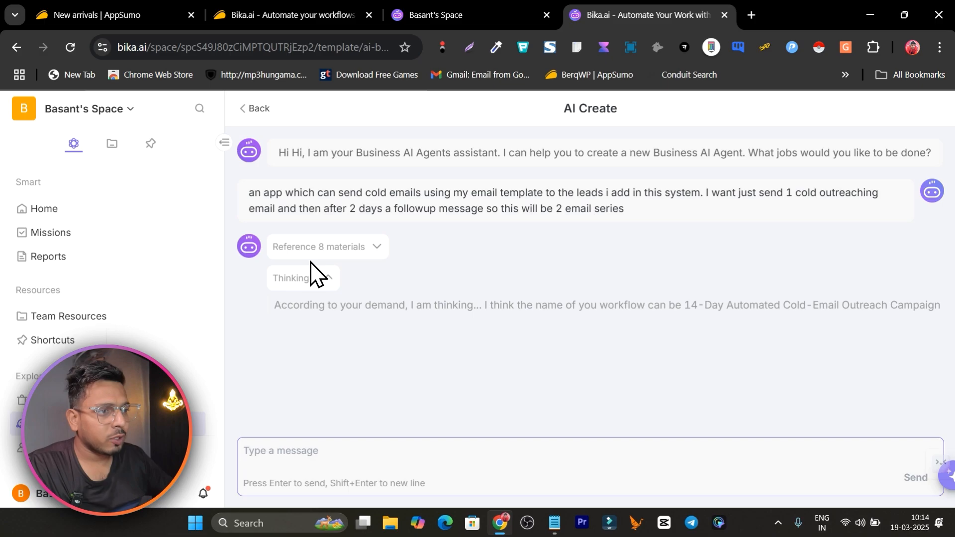
- Expand the assistant's reference materials, read its proposed workflow, and open the referenced 14-Day Automated Cold-Email Outreach Campaign template
click(374, 251)
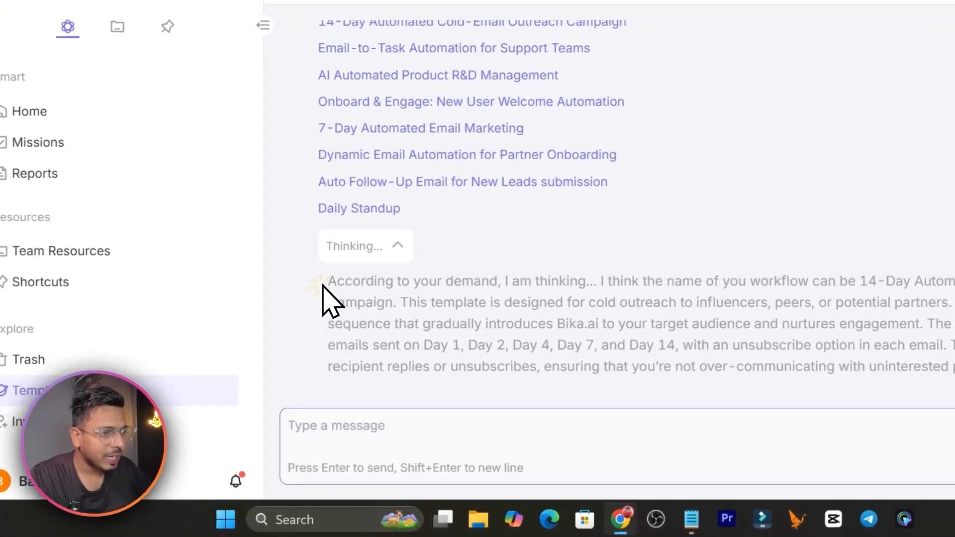
drag(275, 340, 647, 362)
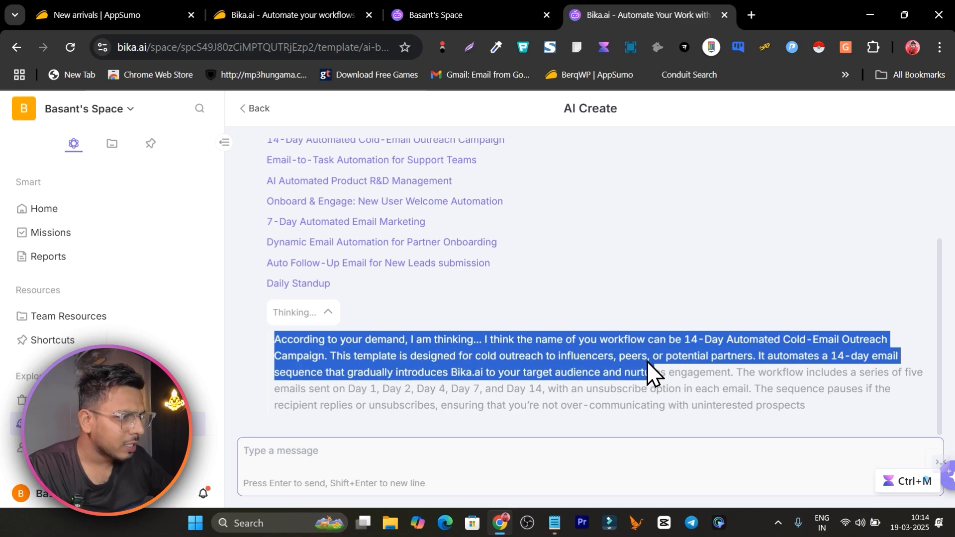
drag(709, 370, 756, 365)
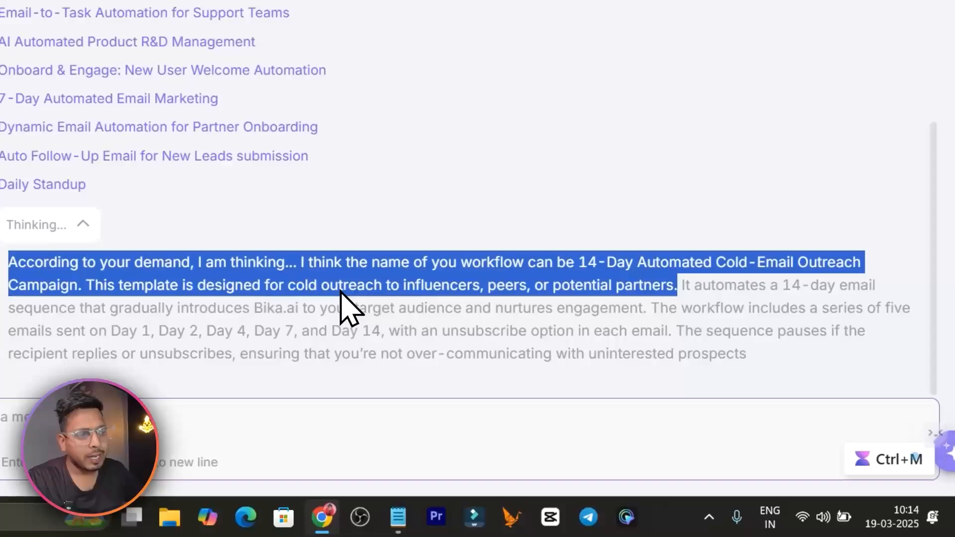
scroll(417, 341, up, 3)
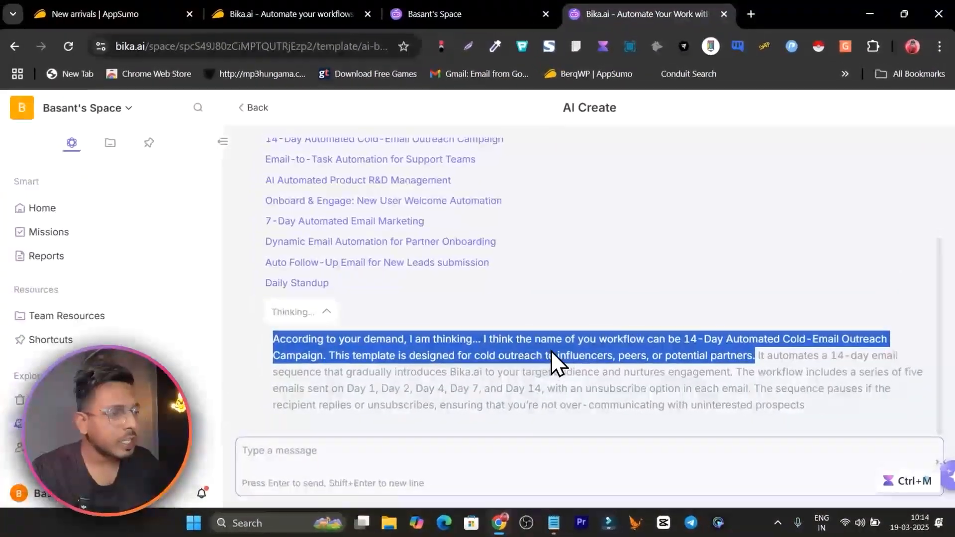
scroll(550, 351, up, 5)
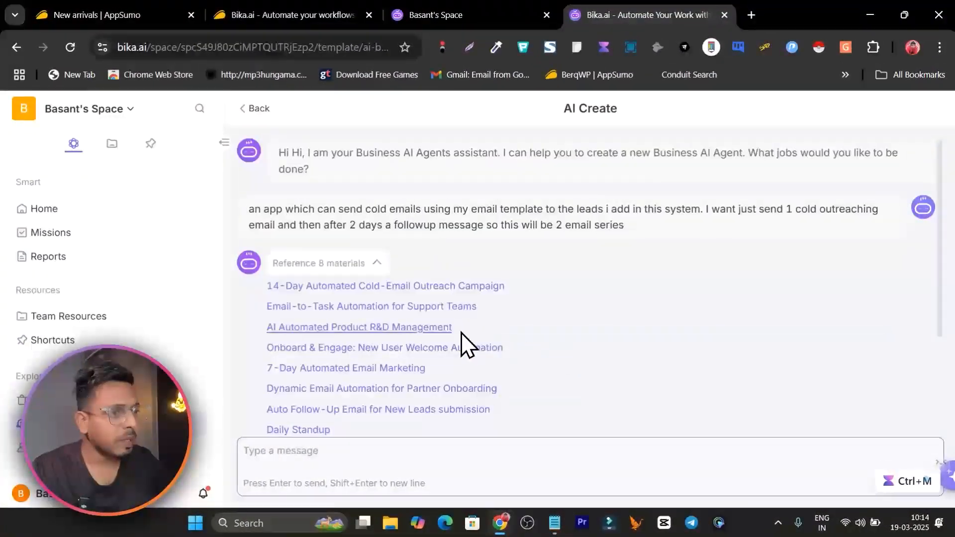
click(478, 288)
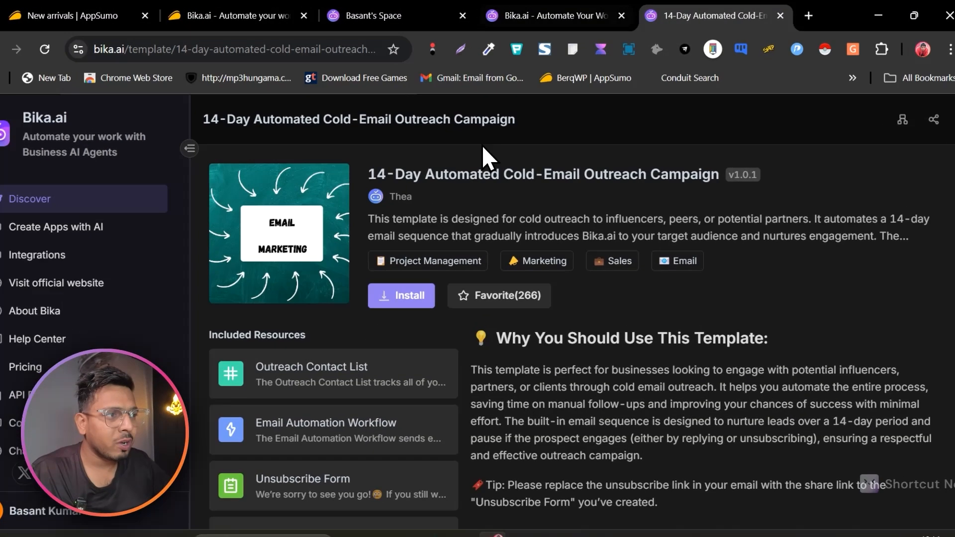
- Switch to the AppSumo product page for Bika.ai and read the TL;DR points on workflow automation, triggers and actions
click(588, 12)
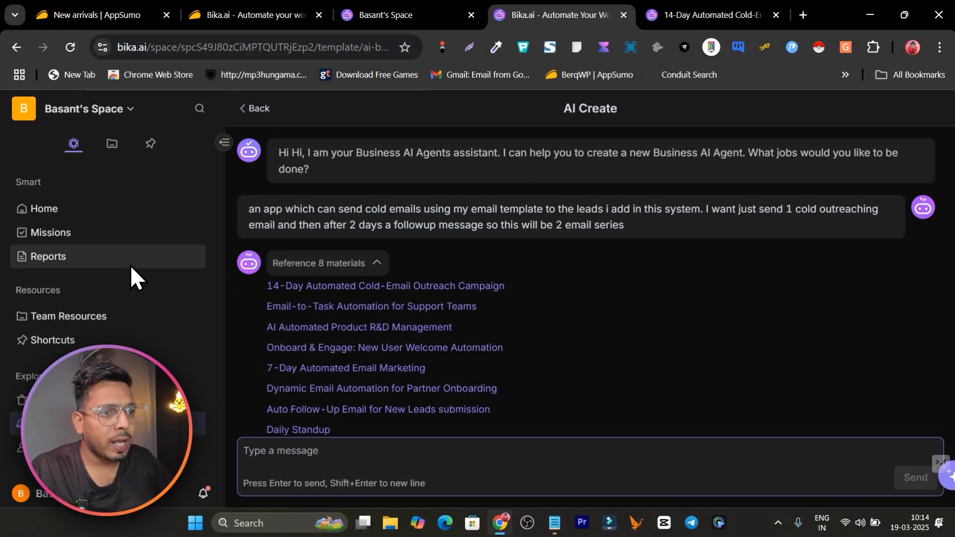
click(226, 23)
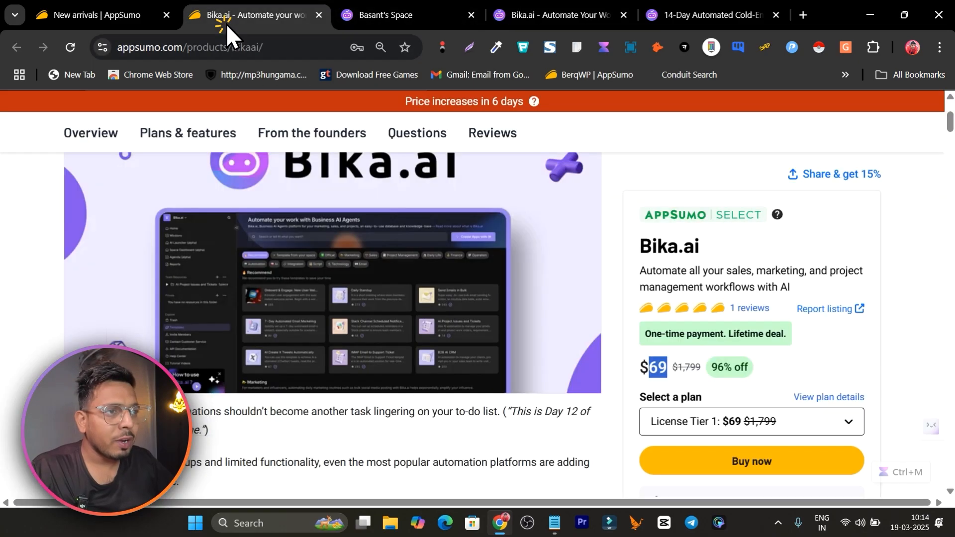
scroll(542, 330, down, 8)
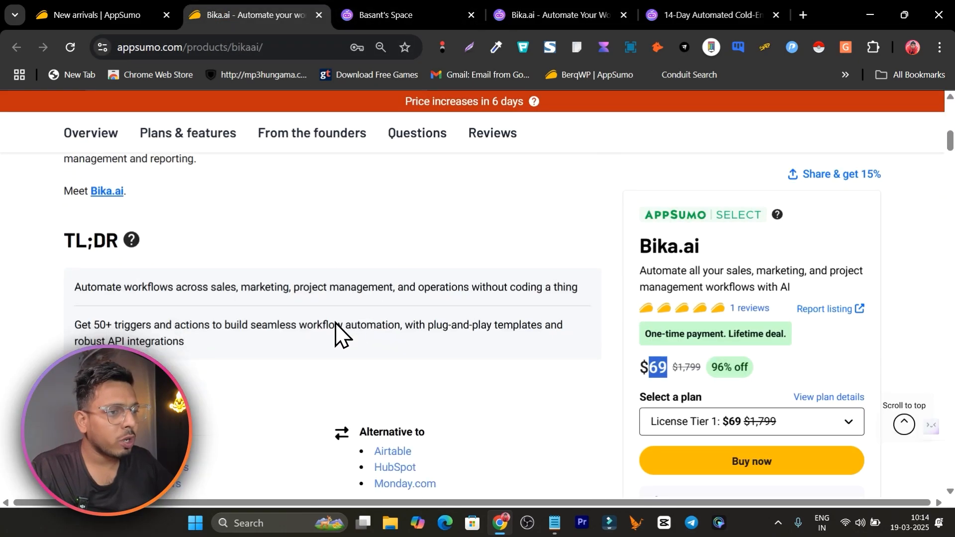
drag(69, 287, 247, 289)
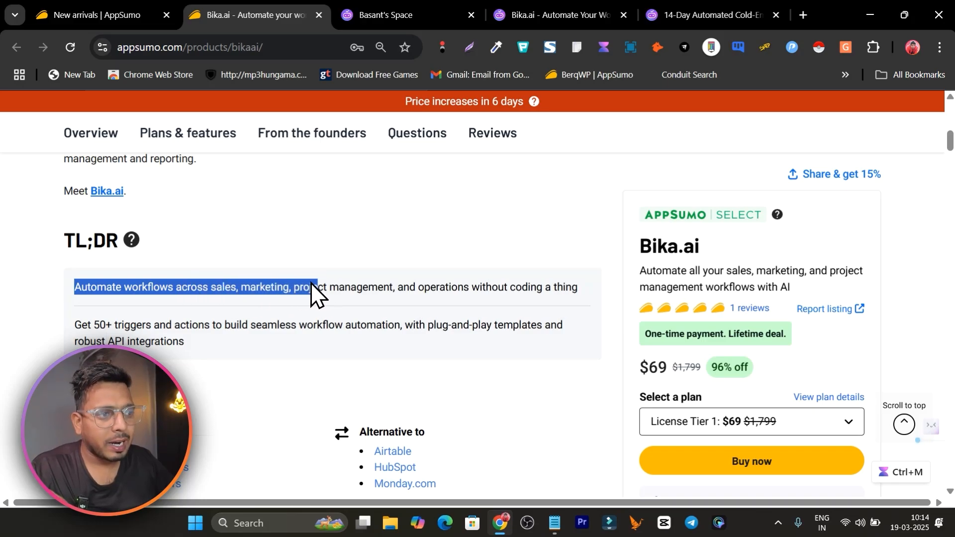
drag(311, 283, 520, 323)
click(99, 332)
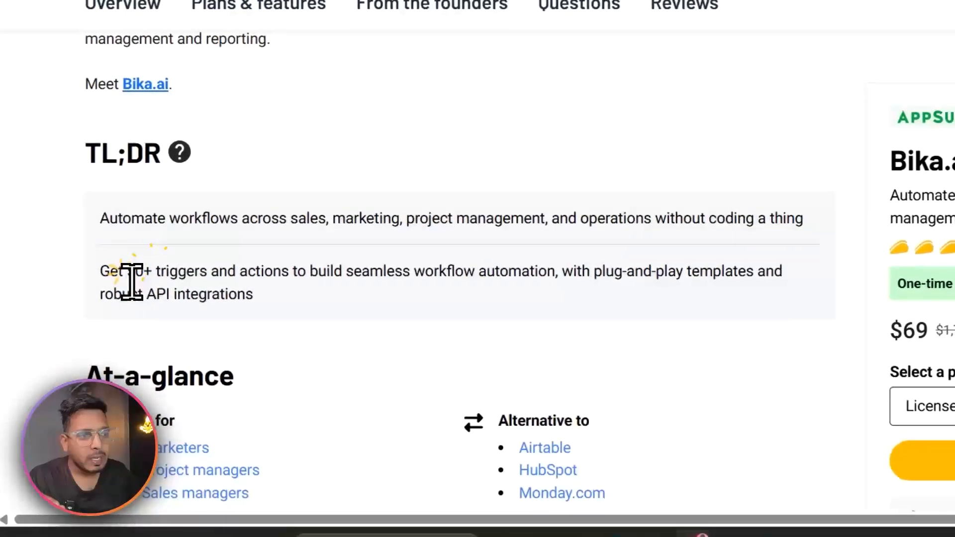
drag(132, 281, 363, 277)
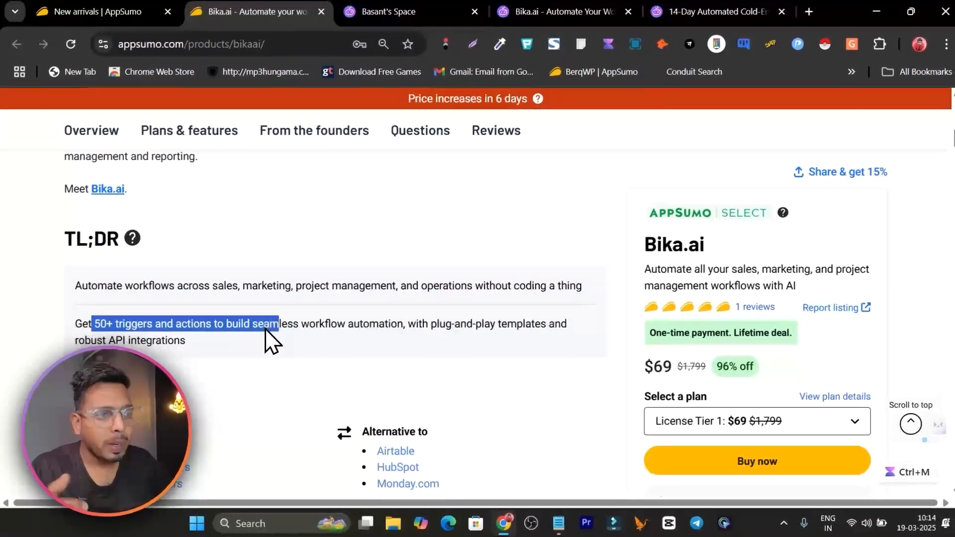
drag(265, 338, 387, 332)
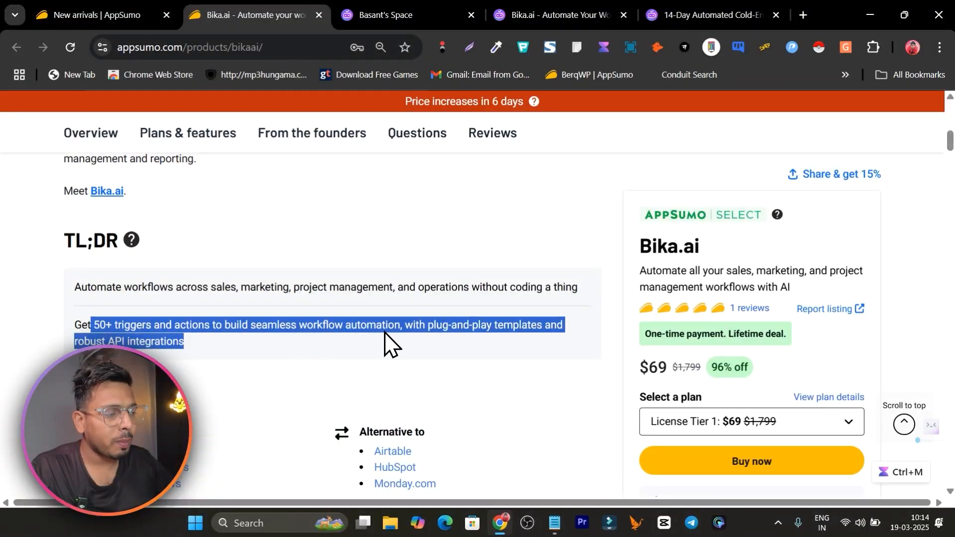
- Return to the 14-Day Automated Cold-Email Outreach Campaign page, open its Workflow Graph and follow the Email Automation Workflow actions
click(672, 12)
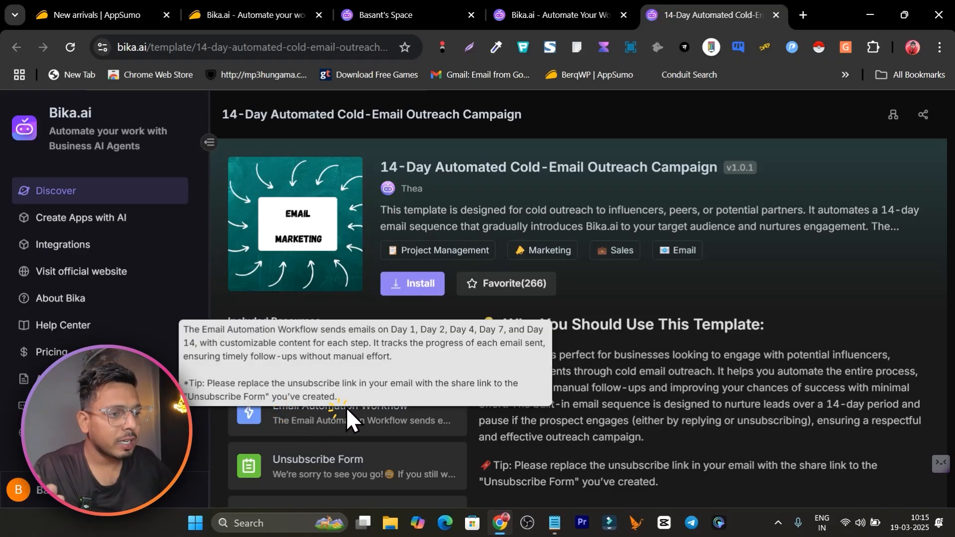
scroll(294, 418, down, 5)
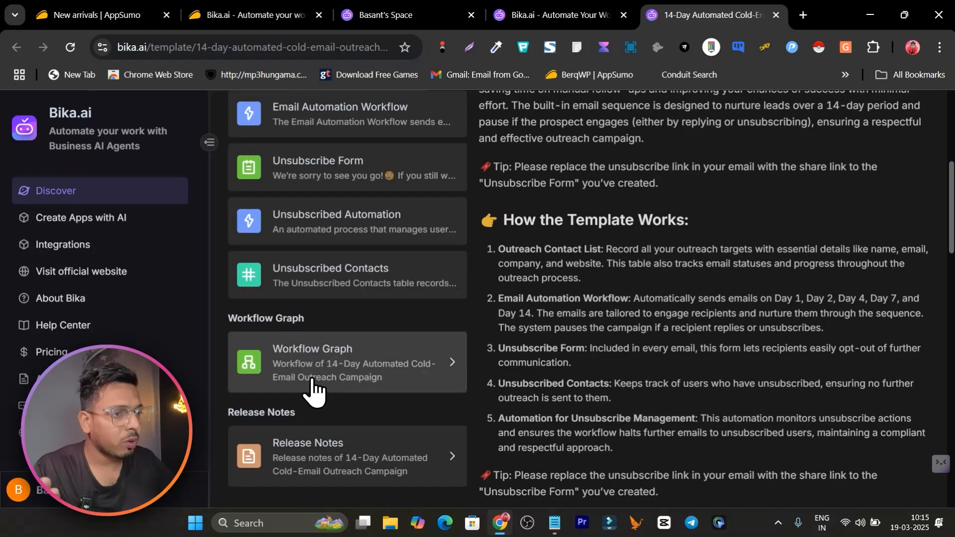
click(322, 373)
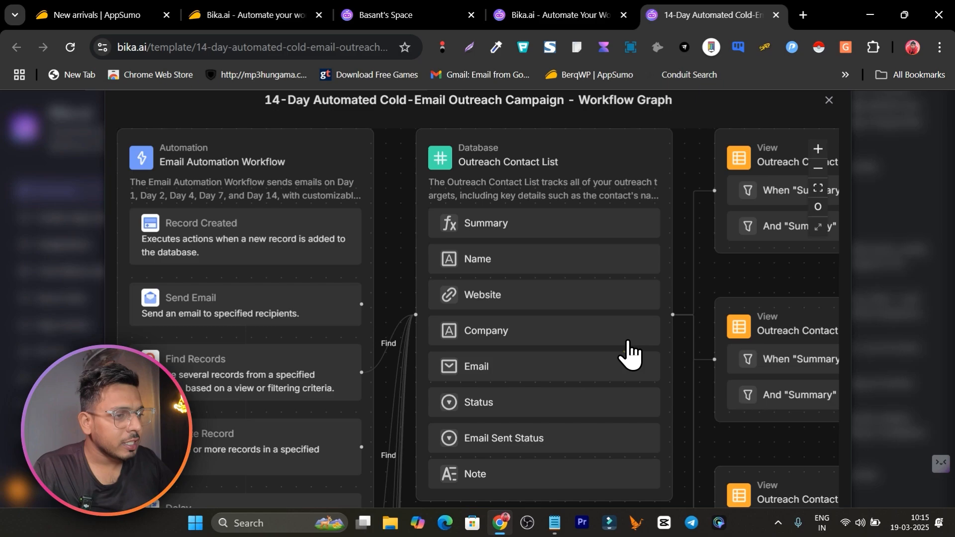
drag(628, 351, 587, 107)
drag(486, 423, 544, 134)
drag(477, 405, 501, 199)
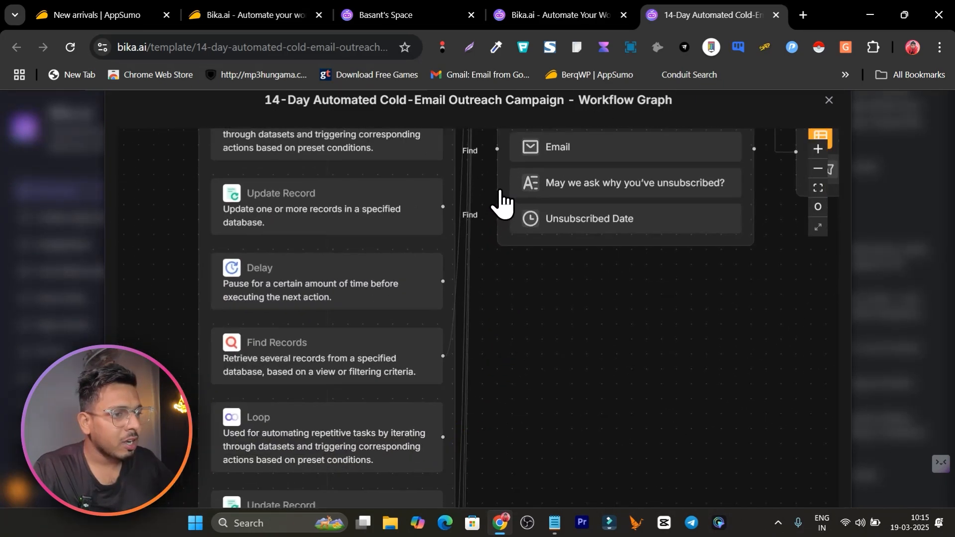
scroll(501, 199, down, 10)
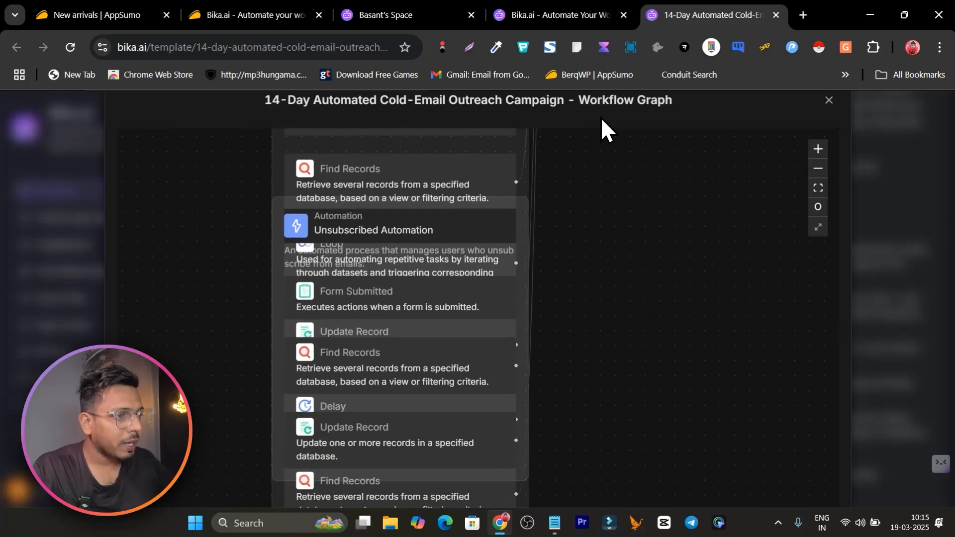
- Zoom out the workflow graph and examine its Outreach Contact List views, Unsubscribe Form and Unsubscribed Contacts, closing it when done
click(820, 171)
click(819, 172)
click(819, 172)
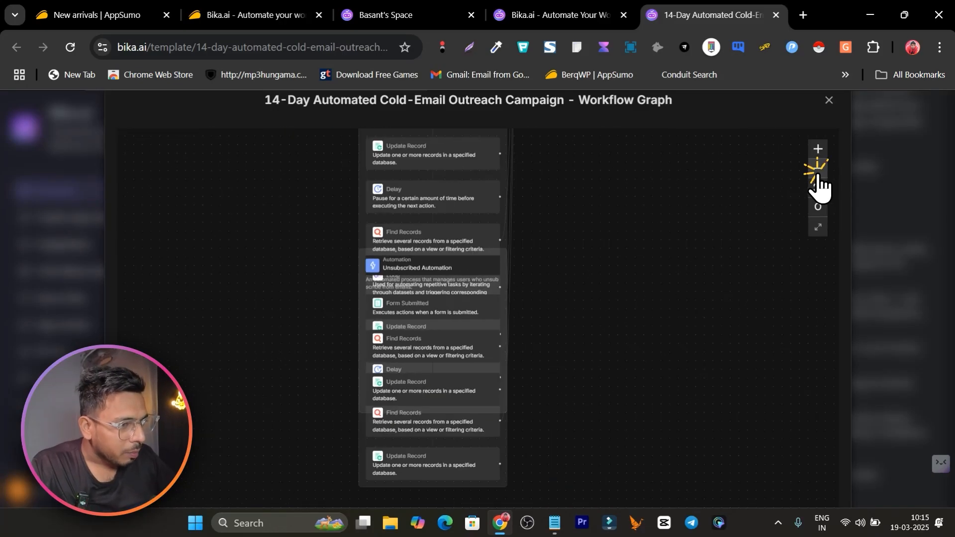
drag(622, 211, 611, 322)
drag(616, 238, 595, 368)
scroll(619, 249, up, 10)
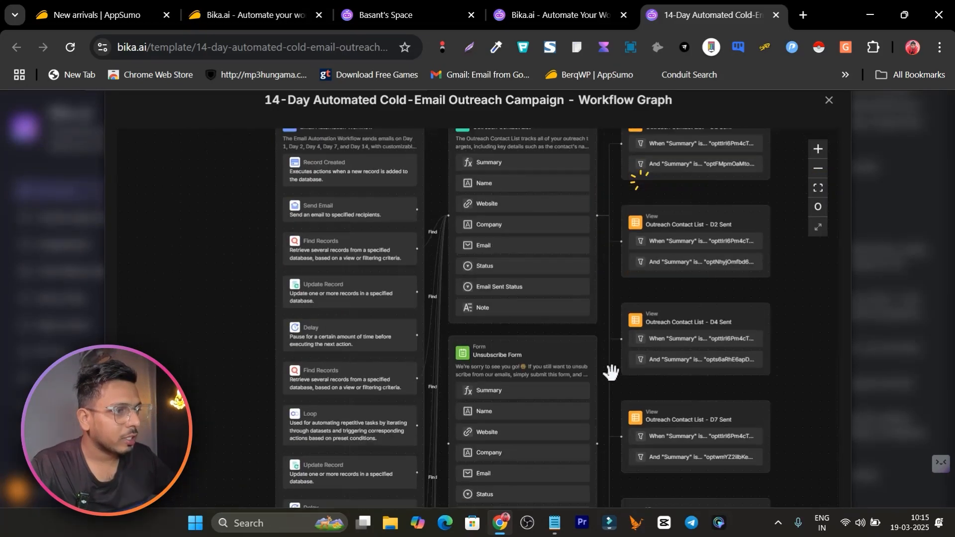
scroll(582, 416, down, 10)
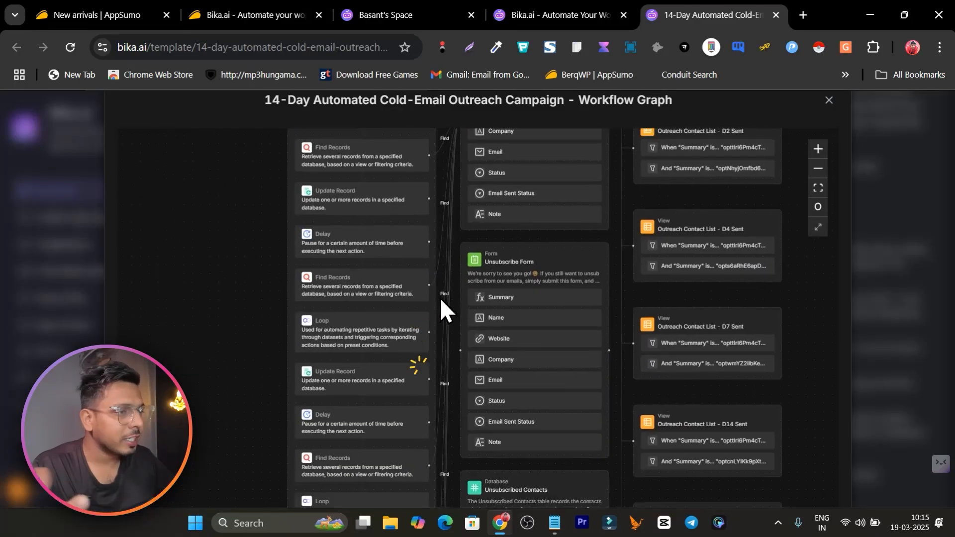
scroll(505, 381, down, 5)
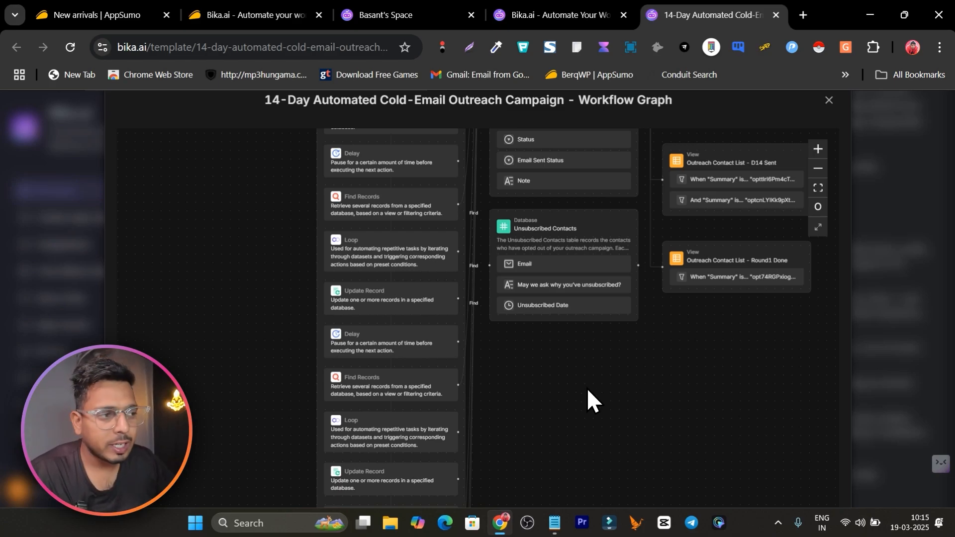
click(829, 100)
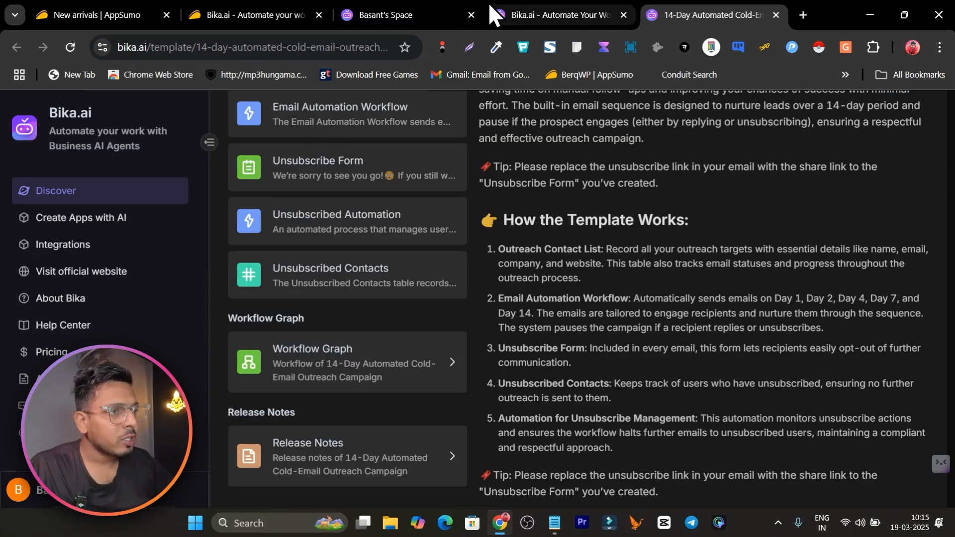
- Switch to the AppSumo page and examine License Tier 1's access, automation runs, database and storage limits under Plans & features
click(269, 3)
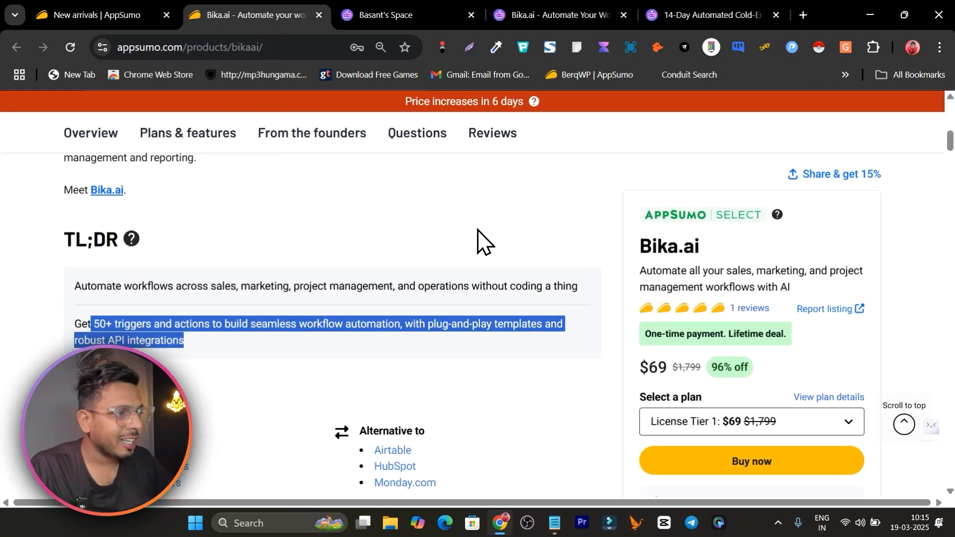
scroll(448, 249, down, 6)
click(190, 132)
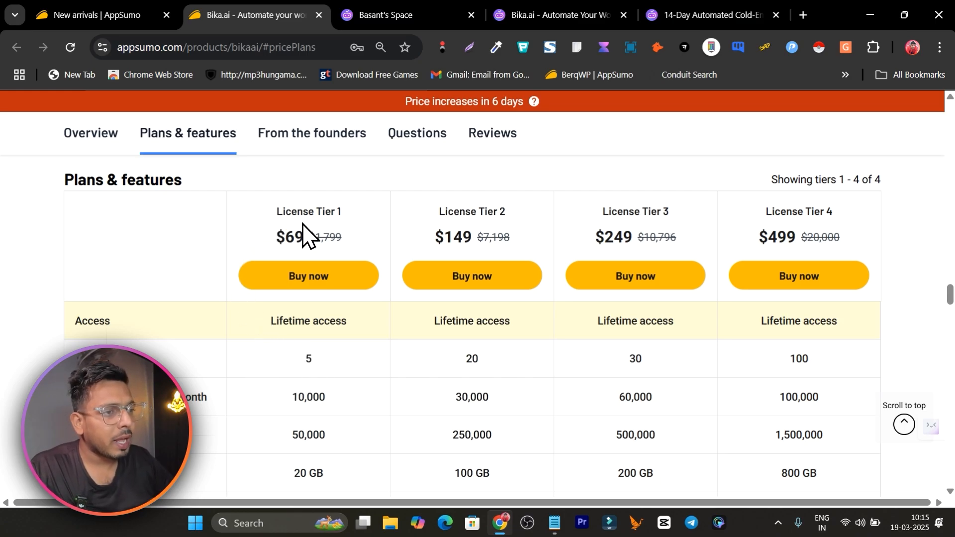
triple_click(258, 321)
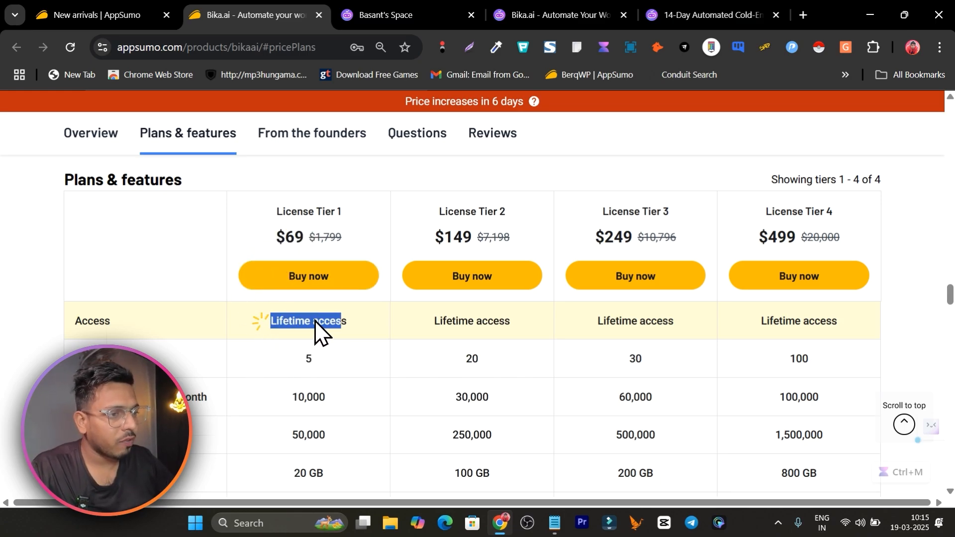
double_click(318, 359)
scroll(293, 372, down, 2)
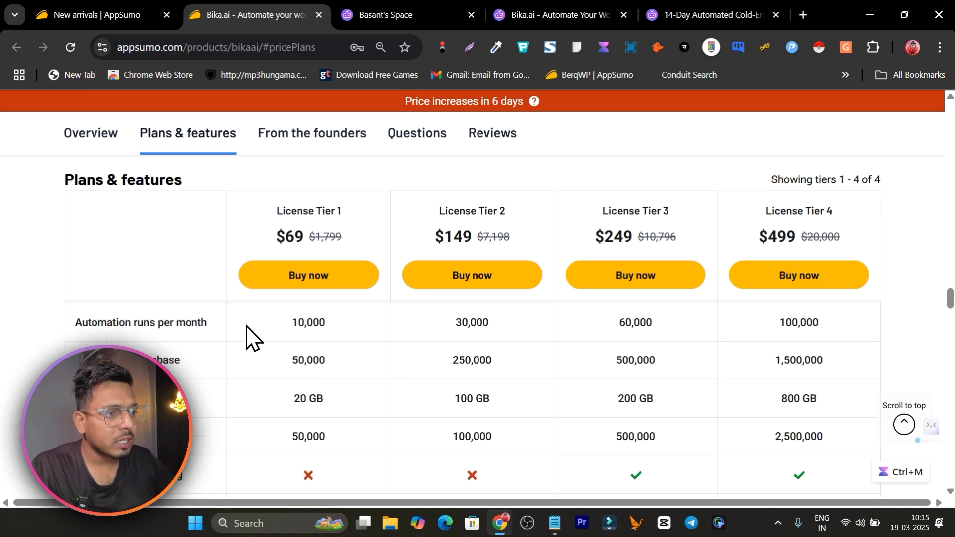
double_click(293, 322)
drag(256, 369, 293, 369)
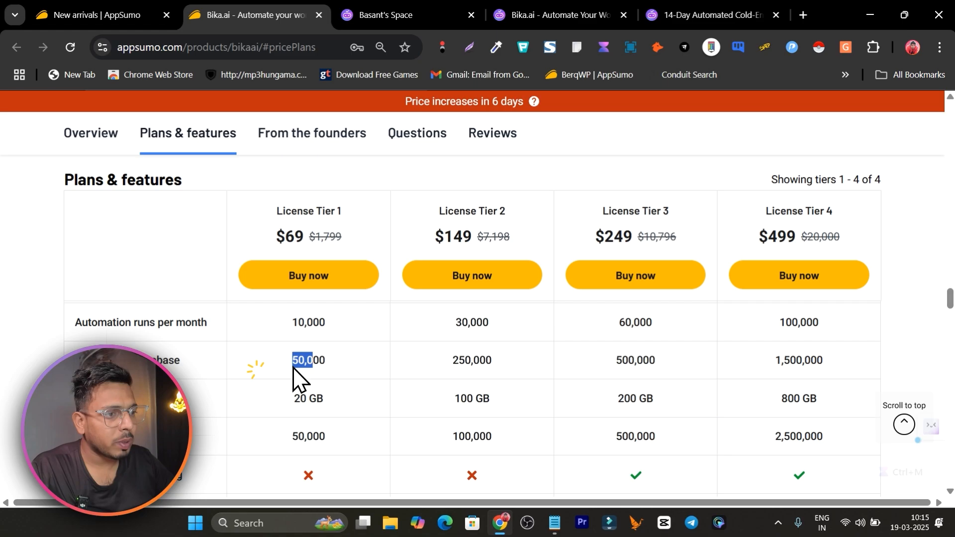
scroll(338, 377, down, 2)
drag(266, 327, 312, 355)
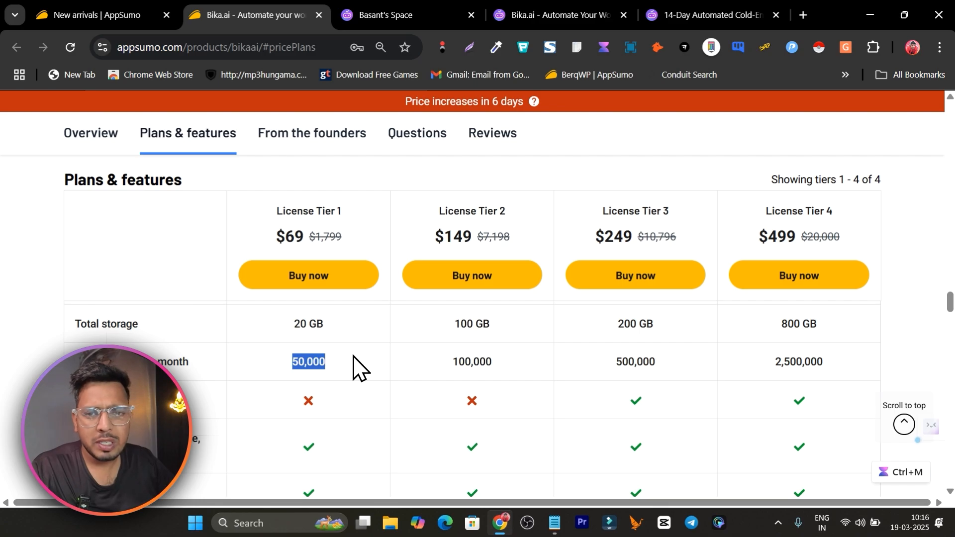
scroll(361, 370, up, 3)
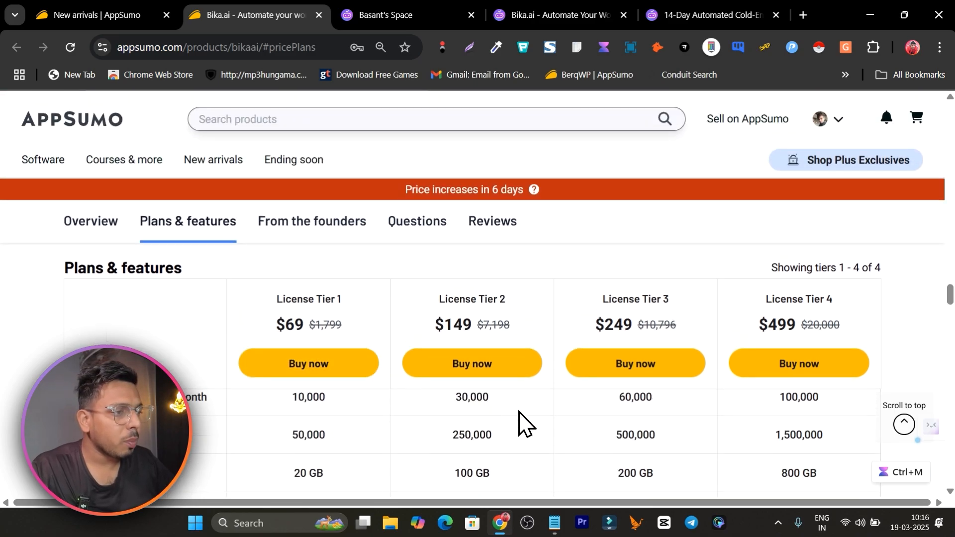
- Compare automation runs, database records, storage and branding removal across the four license tiers, then look back over the Bika.ai overview
scroll(520, 420, up, 2)
scroll(543, 445, down, 3)
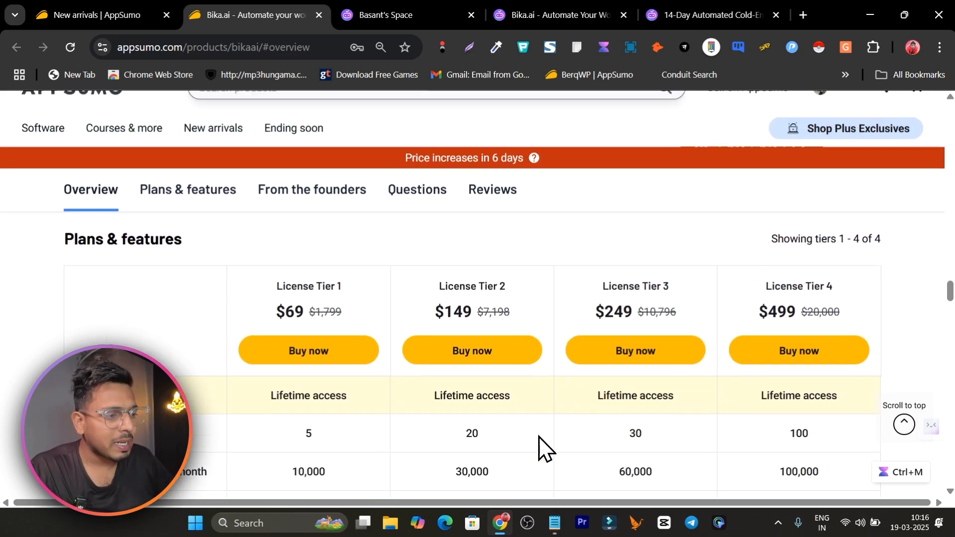
scroll(520, 438, down, 1)
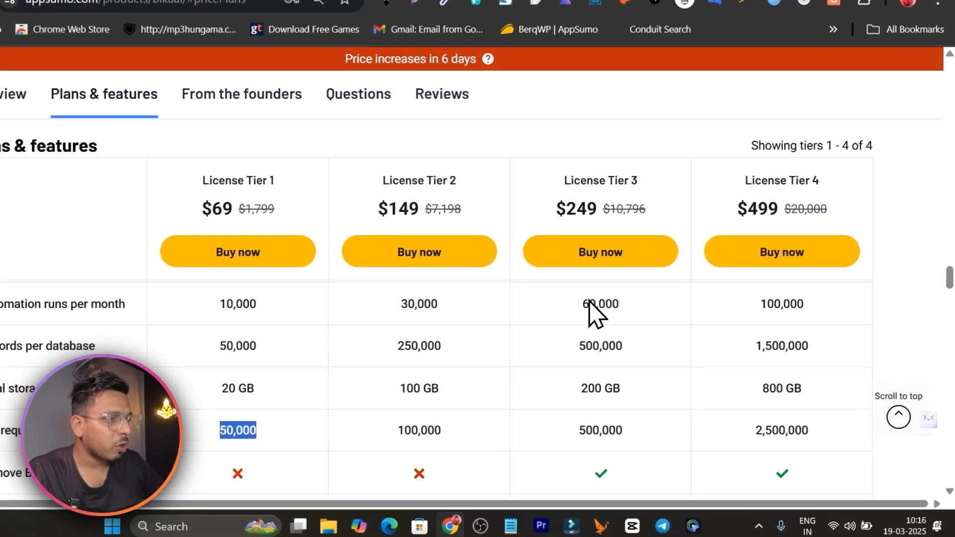
click(692, 321)
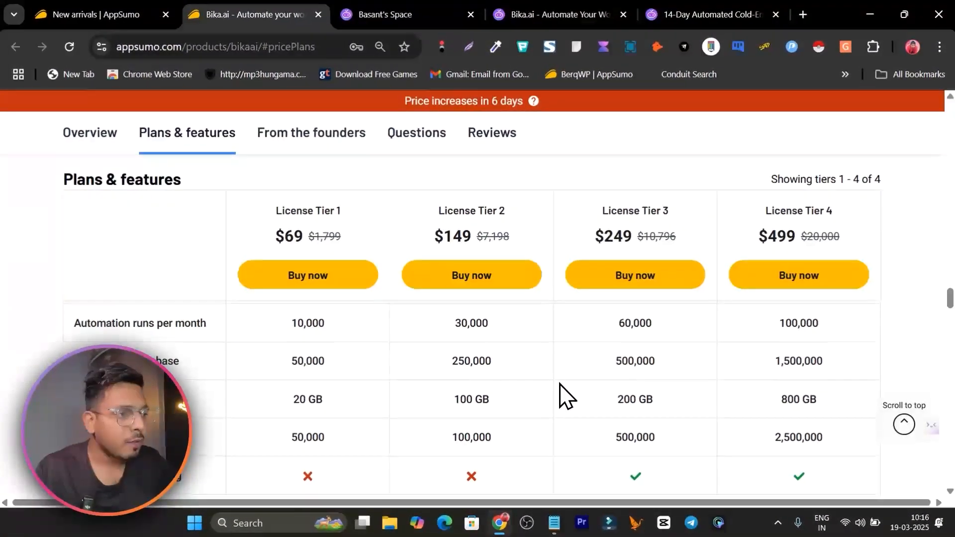
scroll(403, 354, up, 2)
scroll(383, 415, up, 4)
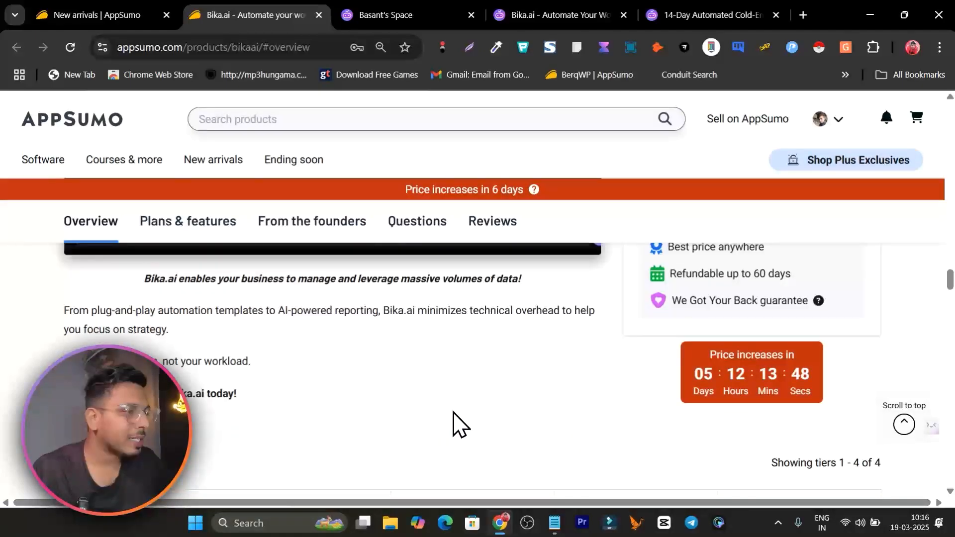
scroll(553, 424, up, 2)
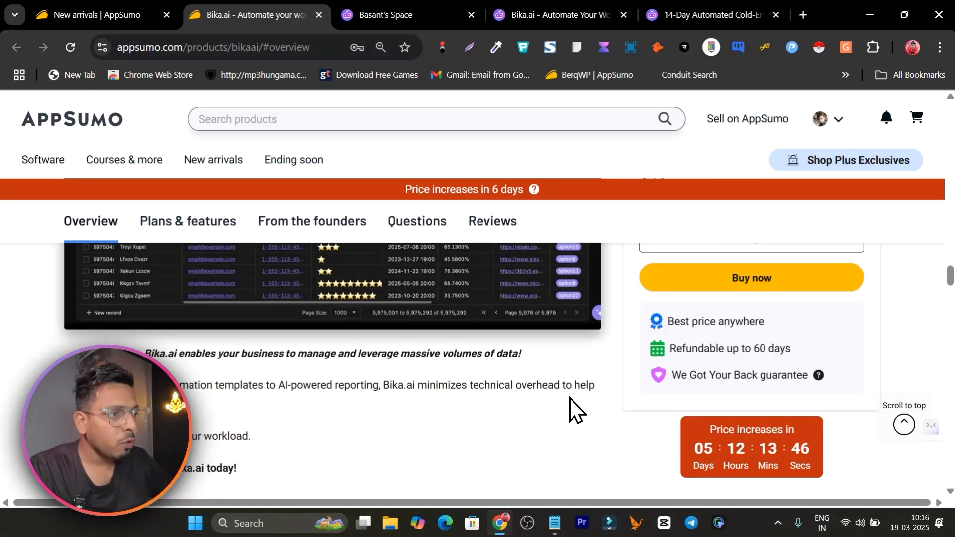
scroll(570, 397, up, 5)
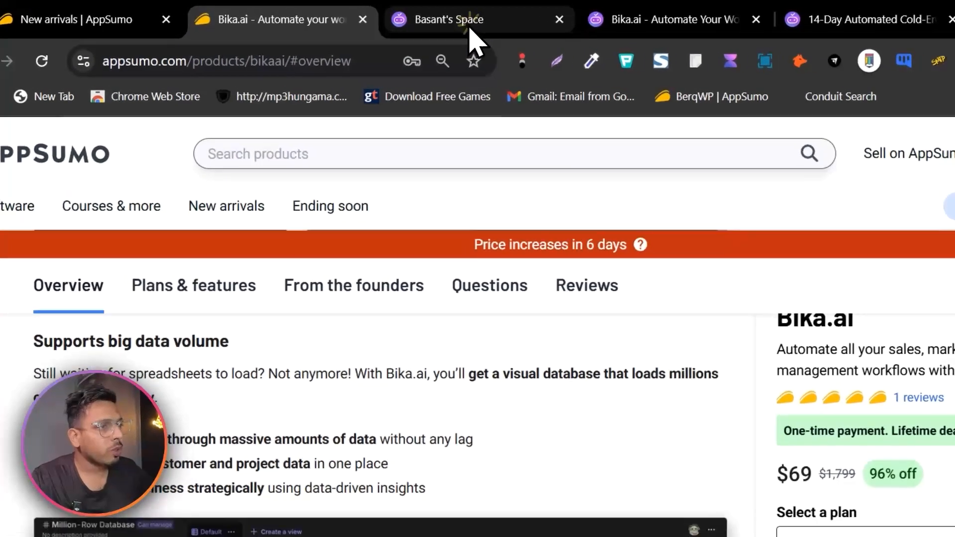
- Switch to the Bika.ai space, search with the pasted cold-email app request including a 2-day follow-up, and open Email Automation Workflow
click(438, 16)
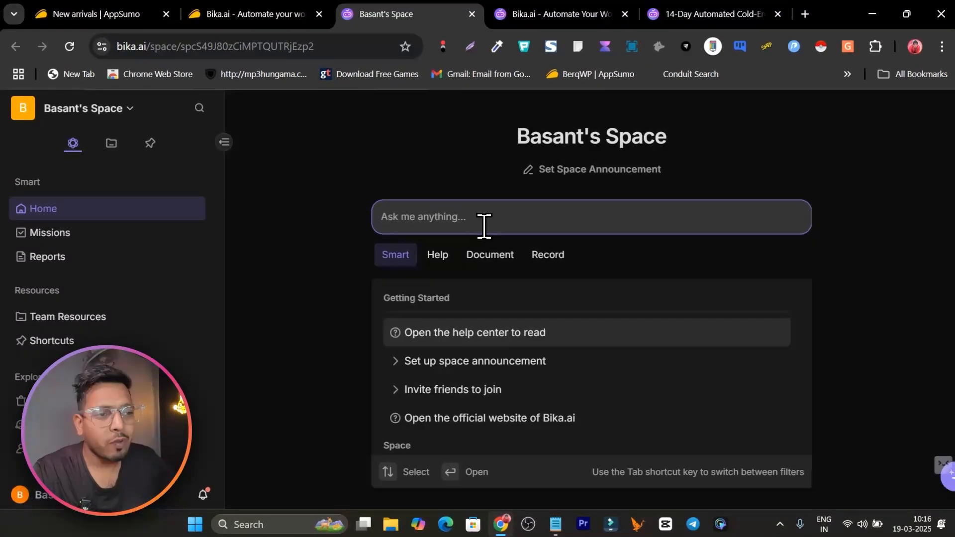
key(ctrl+v)
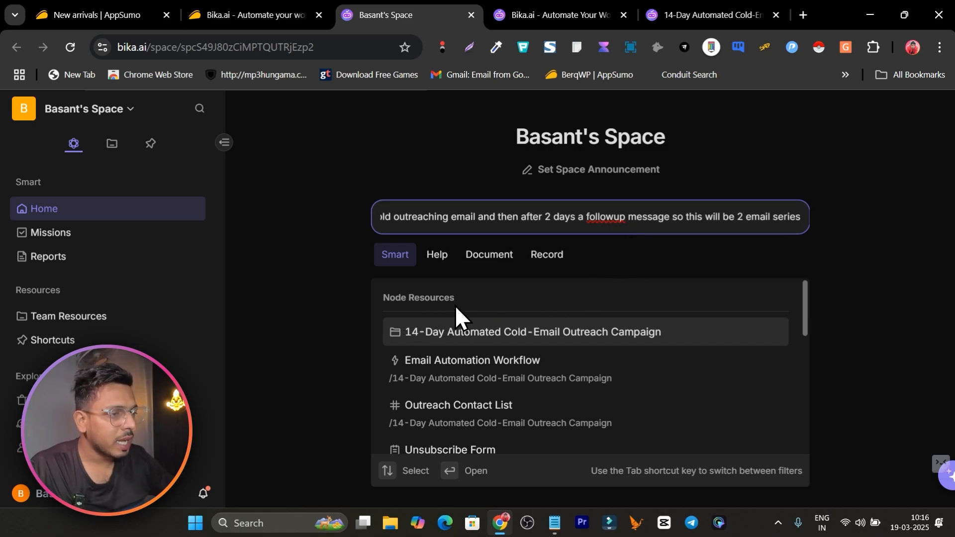
scroll(547, 368, down, 3)
scroll(523, 388, up, 3)
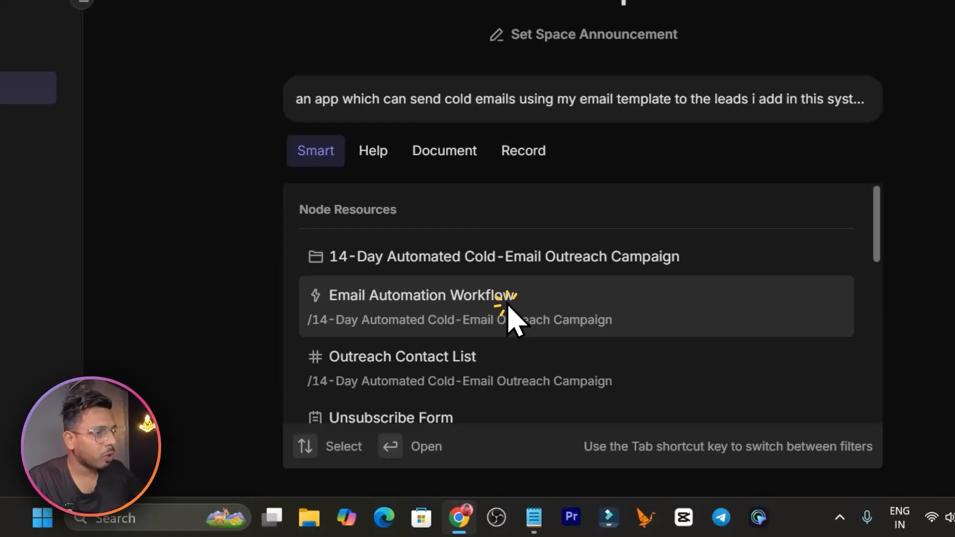
click(486, 374)
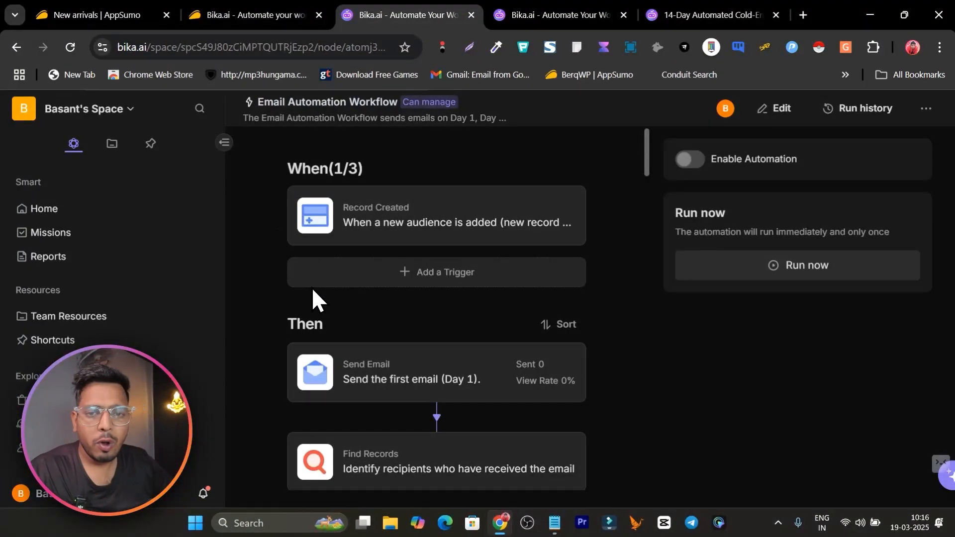
- Examine the Email Automation Workflow's record-created trigger and its first email, find-records and update-record actions
scroll(303, 362, down, 10)
scroll(559, 348, up, 15)
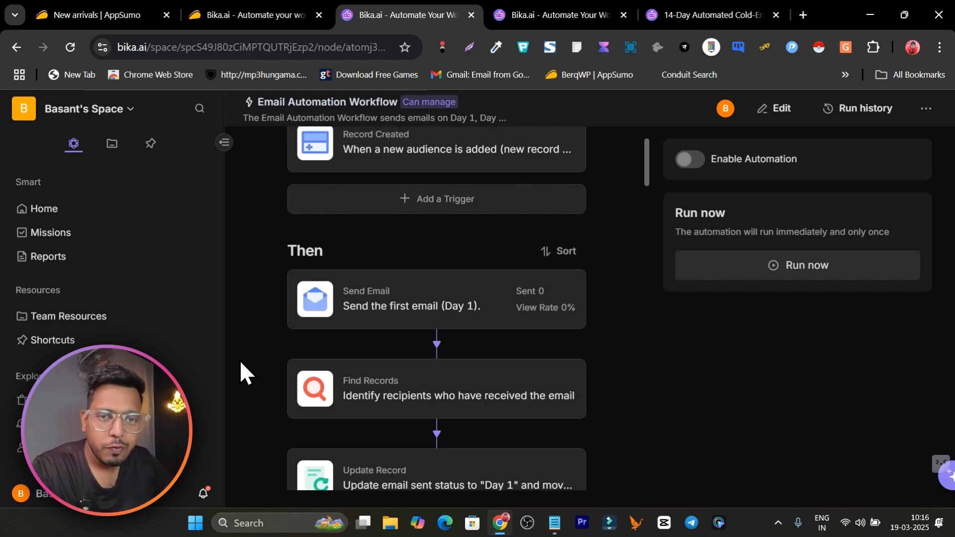
scroll(244, 380, up, 2)
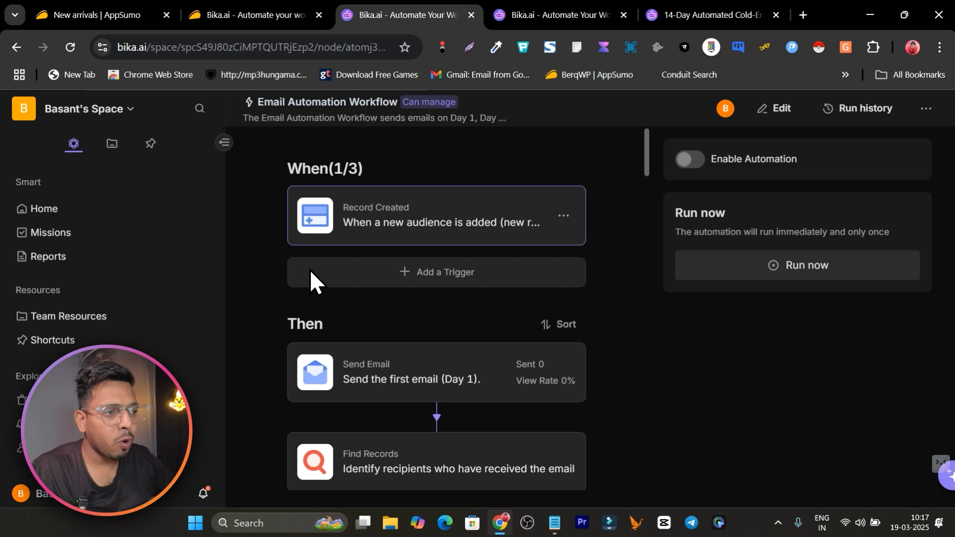
scroll(496, 387, down, 2)
scroll(264, 367, down, 2)
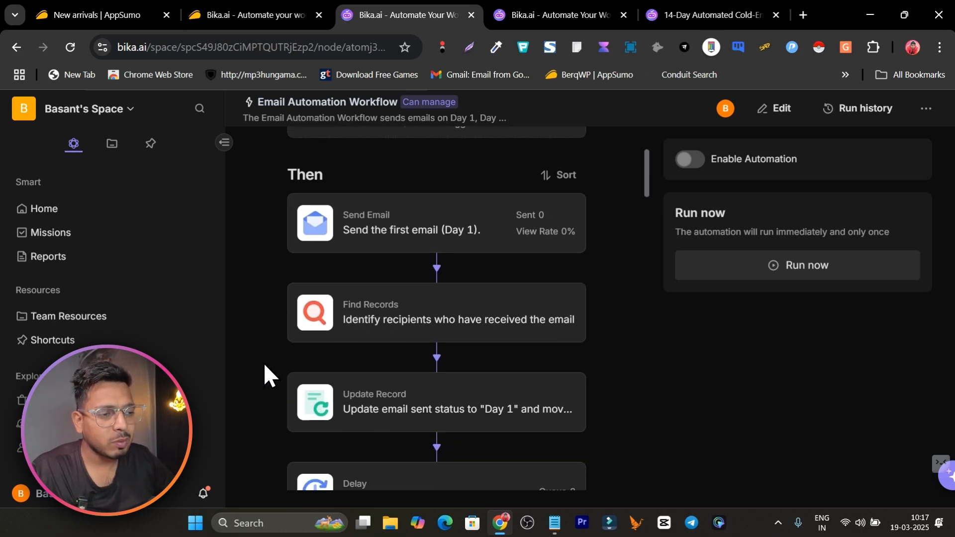
scroll(263, 367, up, 5)
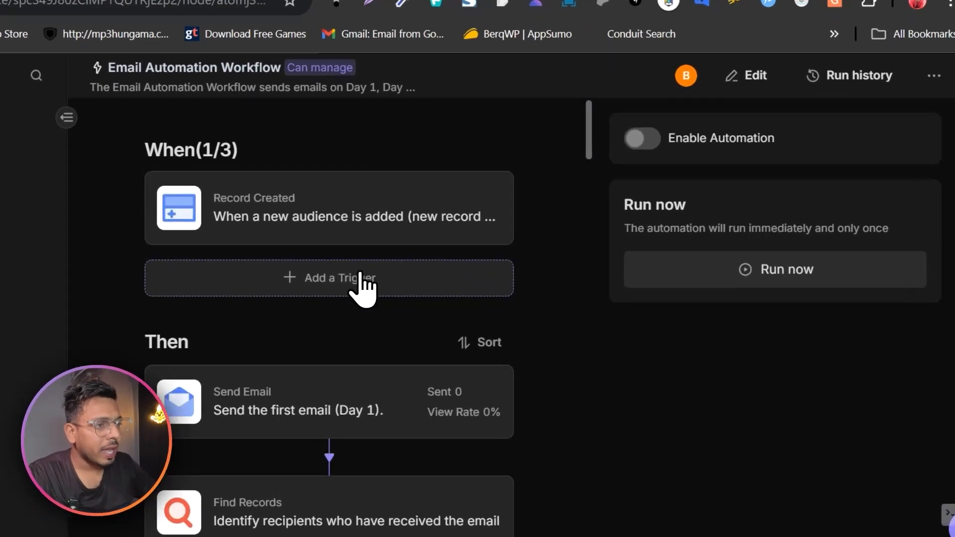
- Start adding a second trigger to the workflow, review the available trigger types and choose Record Created
click(361, 286)
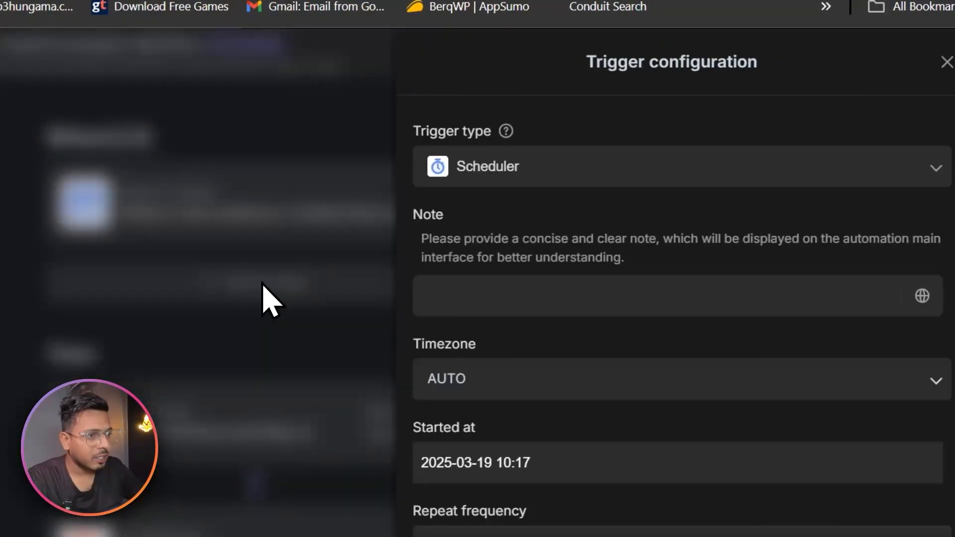
click(595, 167)
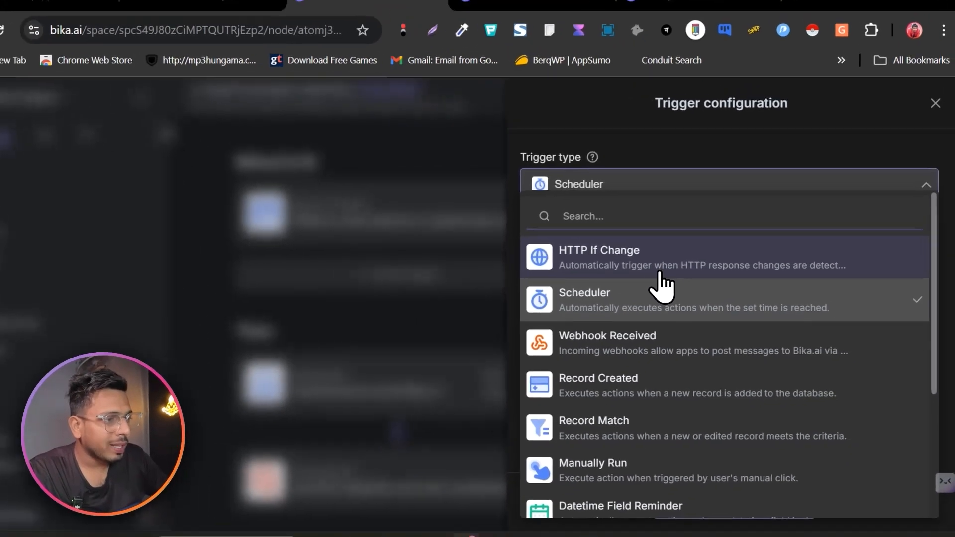
scroll(595, 298, down, 3)
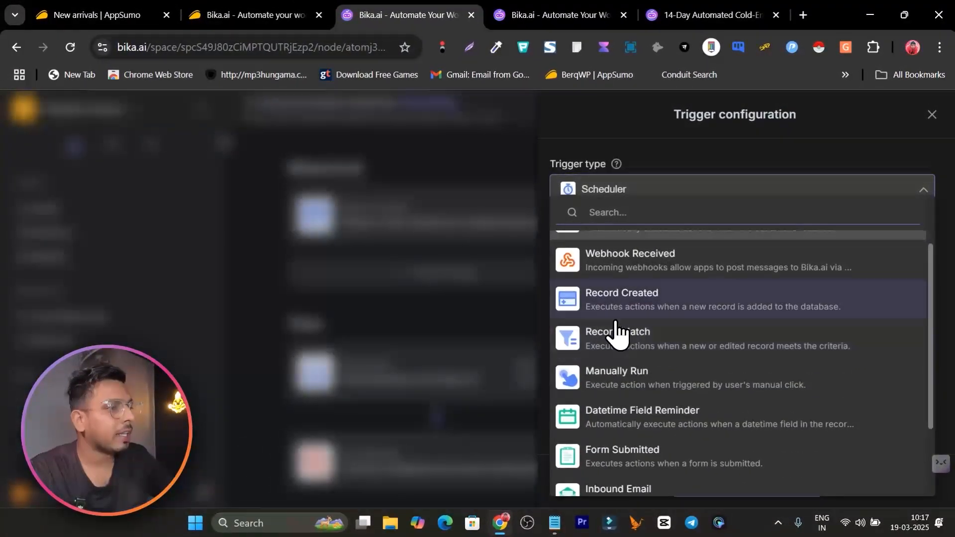
scroll(657, 328, down, 2)
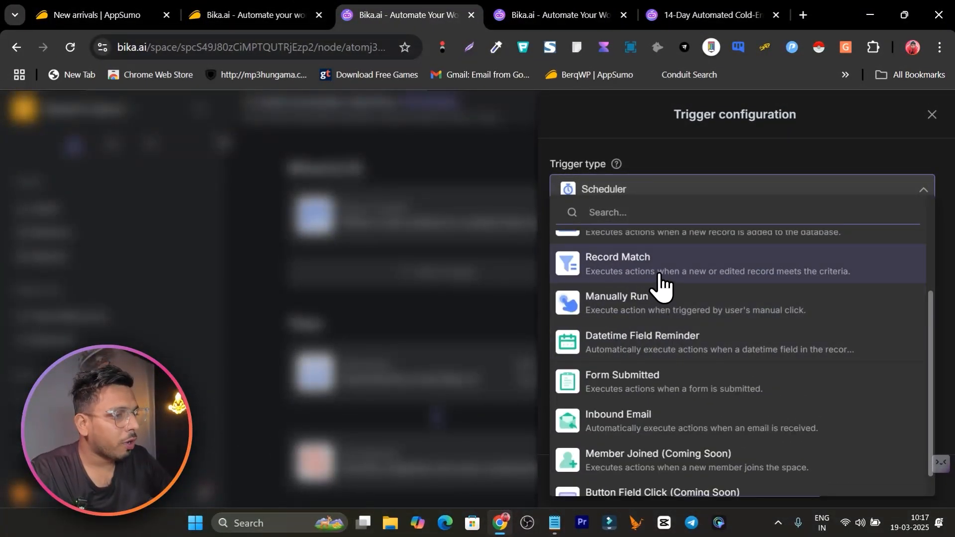
scroll(664, 304, down, 1)
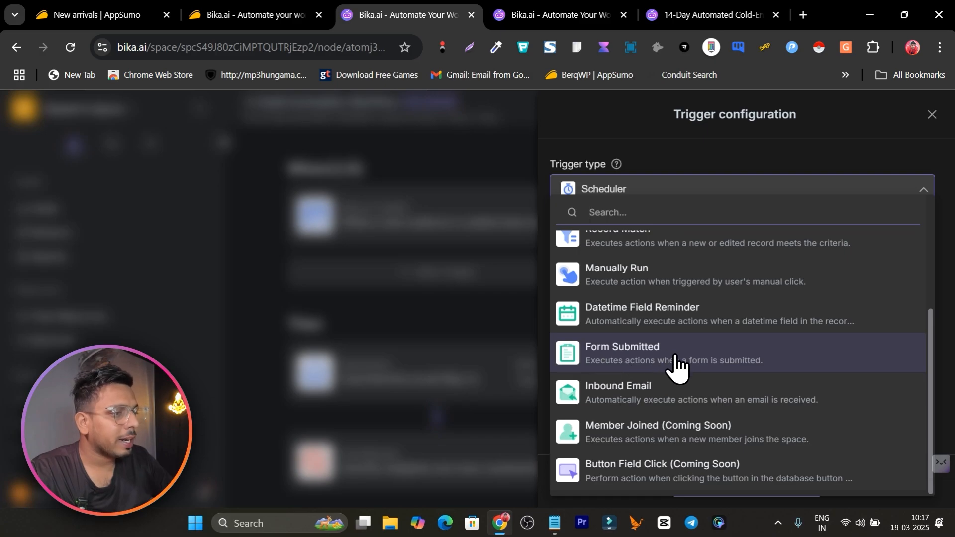
scroll(650, 416, up, 5)
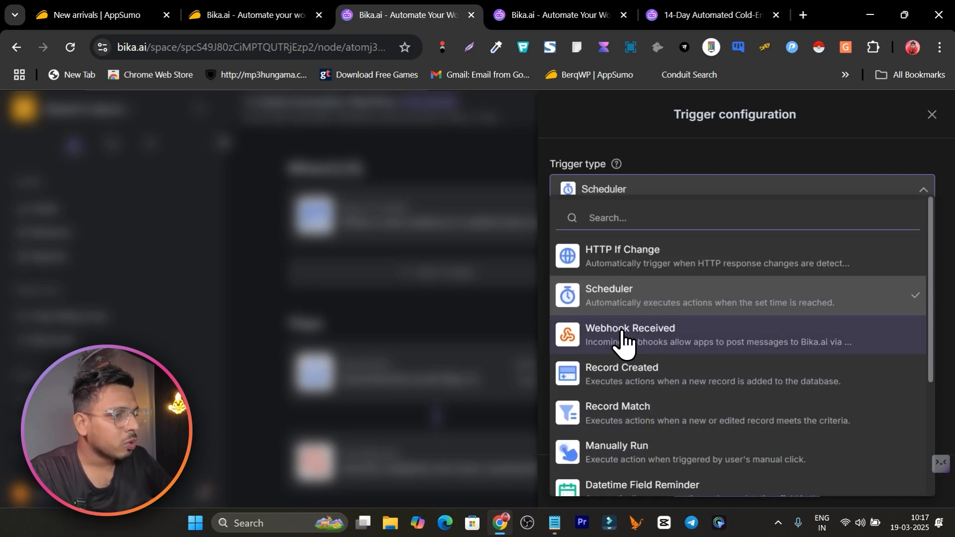
click(614, 383)
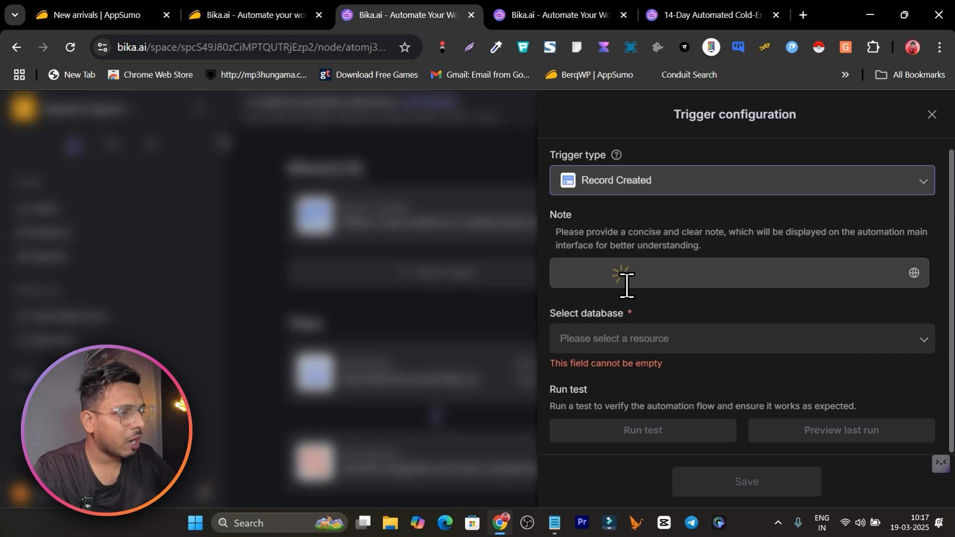
- Set the new trigger's database to Outreach Contact List, save it and close the trigger configuration
click(624, 277)
click(647, 348)
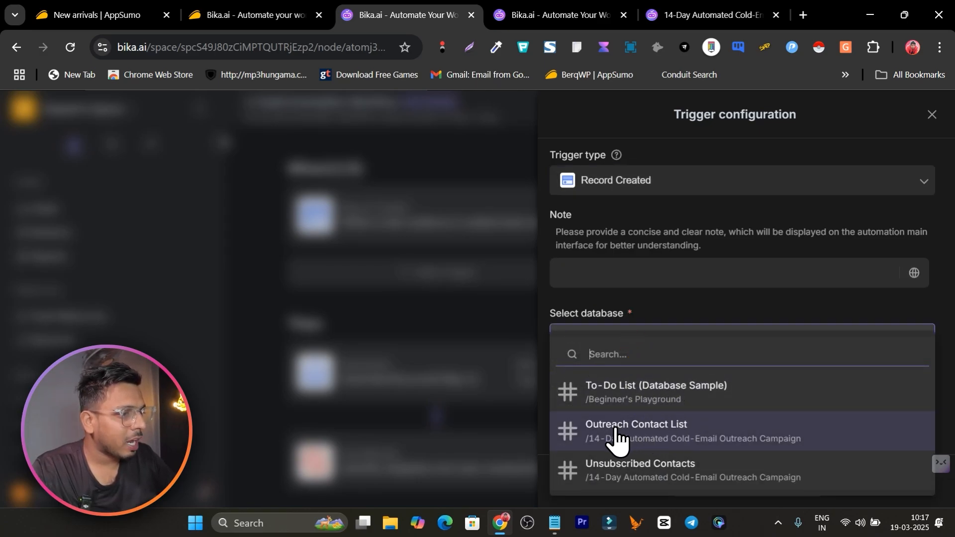
click(703, 433)
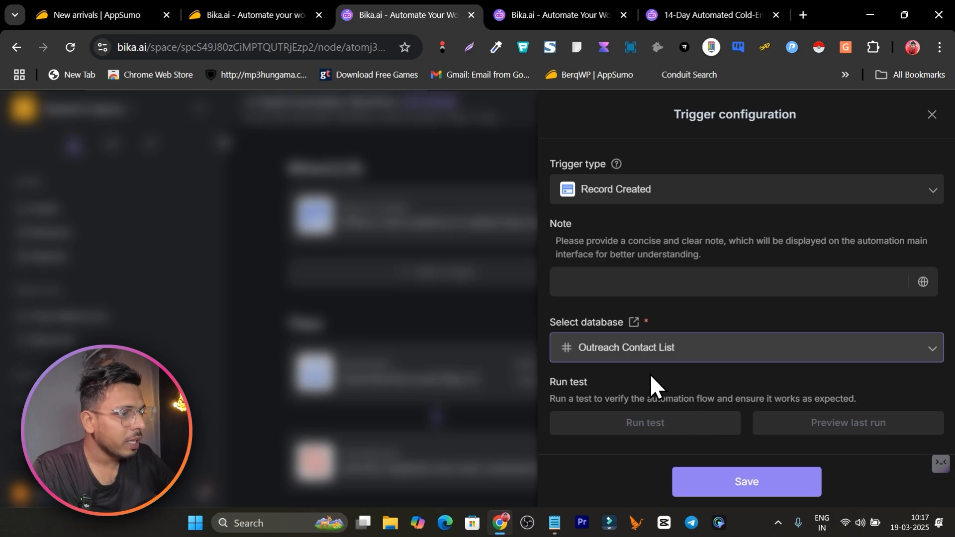
click(736, 459)
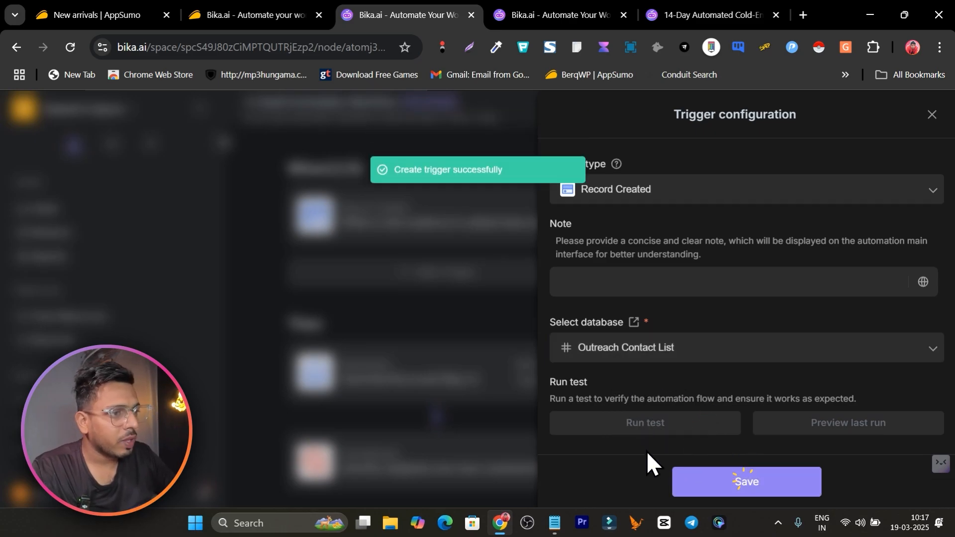
click(926, 108)
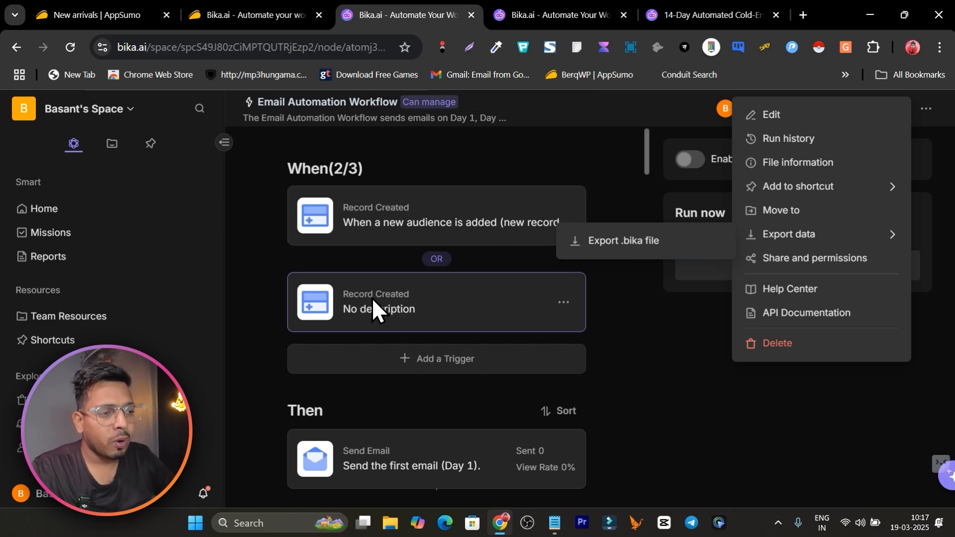
- Follow the workflow's actions from the Day 1 email through the delays, second email and Day 2 status update
scroll(439, 305, down, 5)
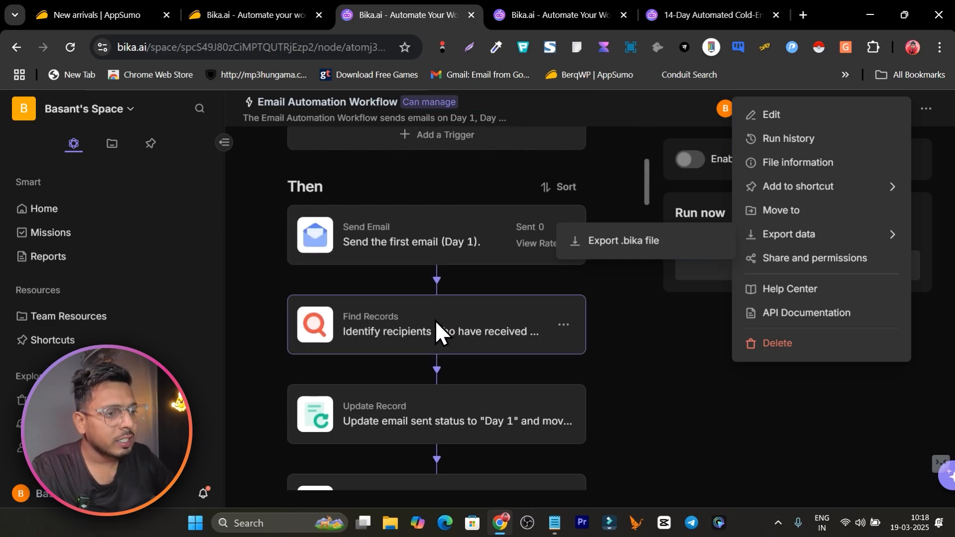
click(268, 227)
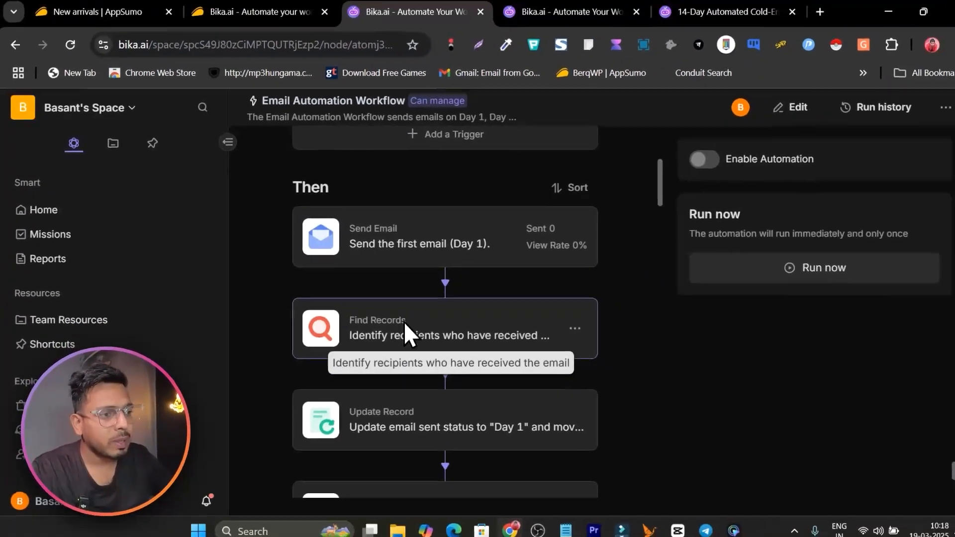
scroll(366, 354, down, 3)
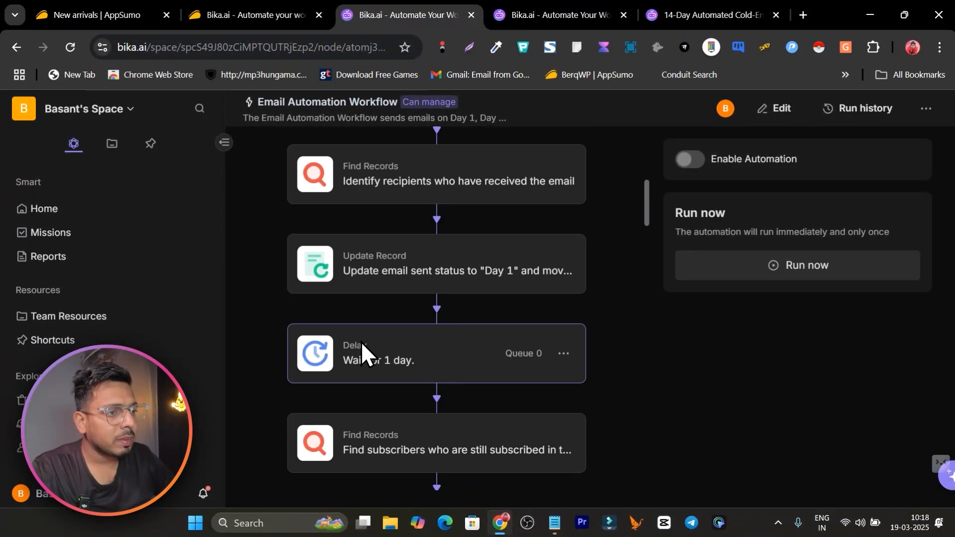
scroll(378, 338, down, 4)
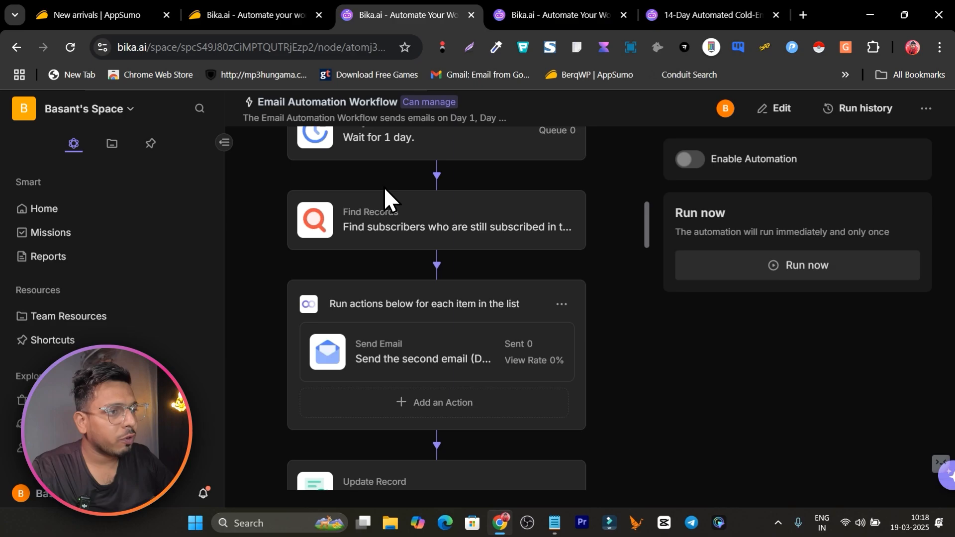
scroll(418, 149, down, 3)
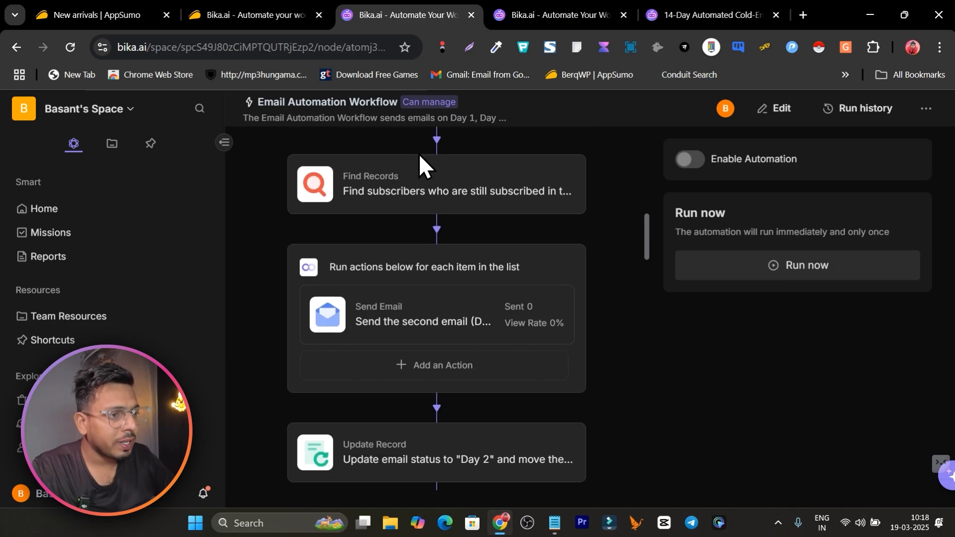
scroll(485, 351, down, 3)
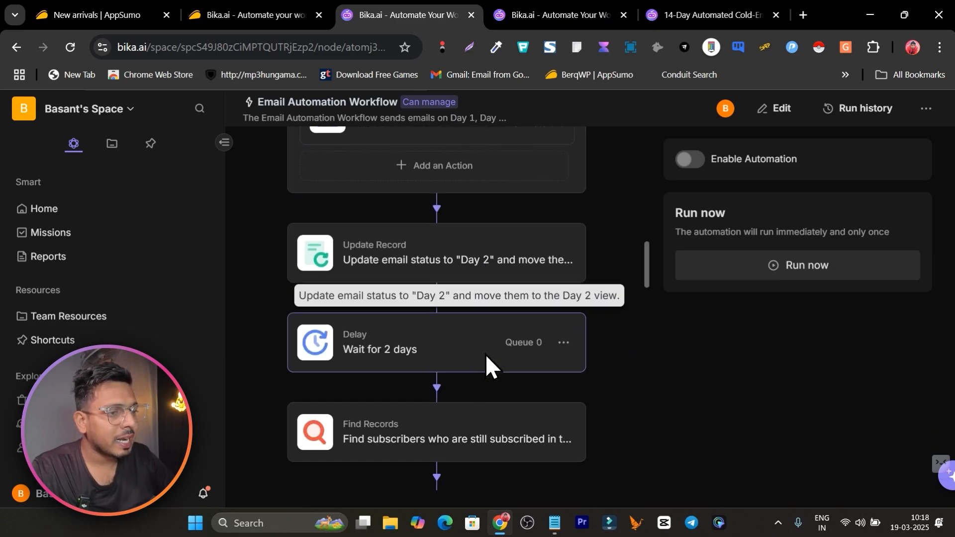
scroll(507, 343, up, 10)
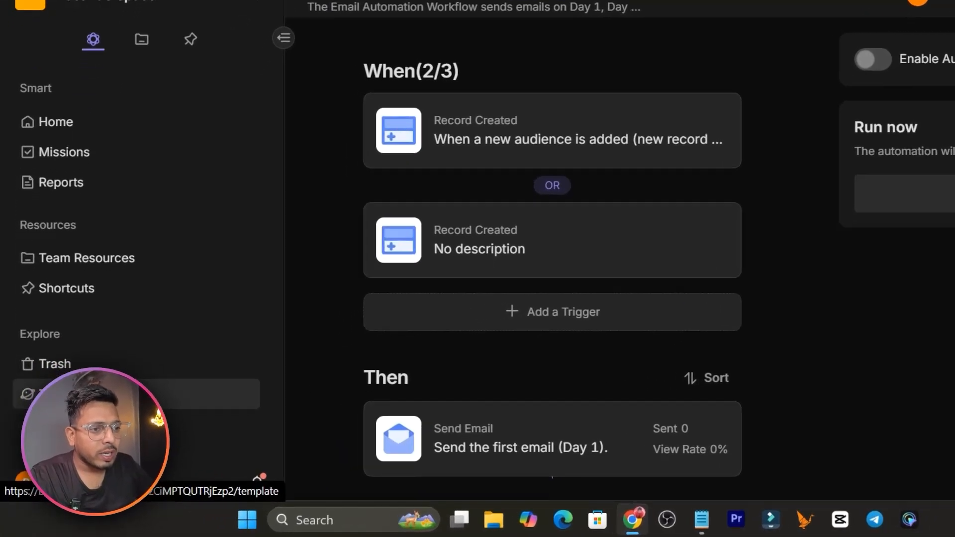
- Open the space's template collection and browse the Project Management templates
click(74, 394)
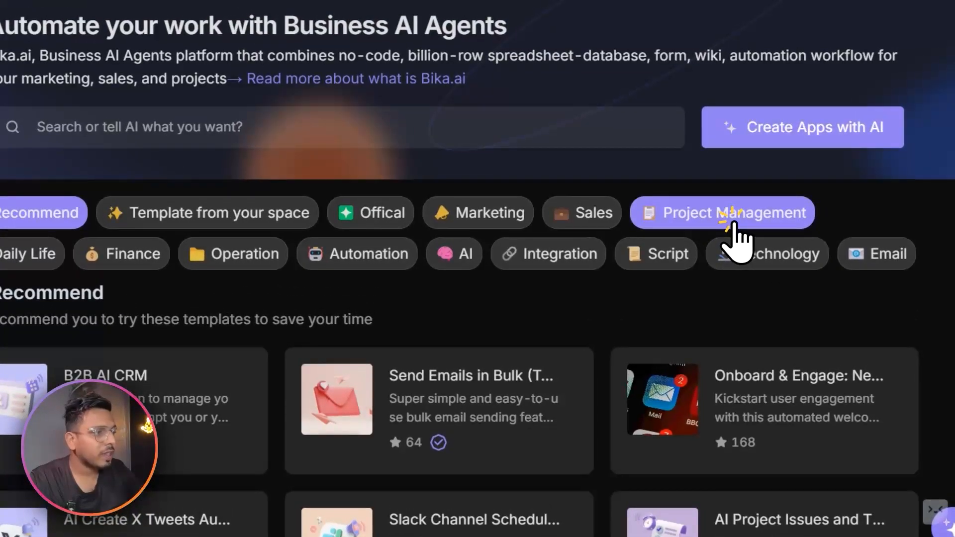
click(733, 221)
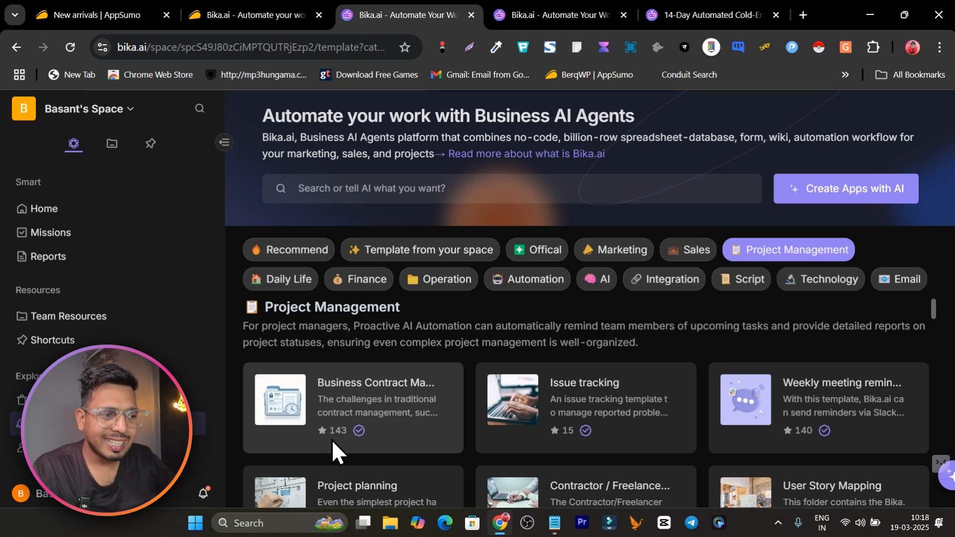
scroll(404, 431, down, 5)
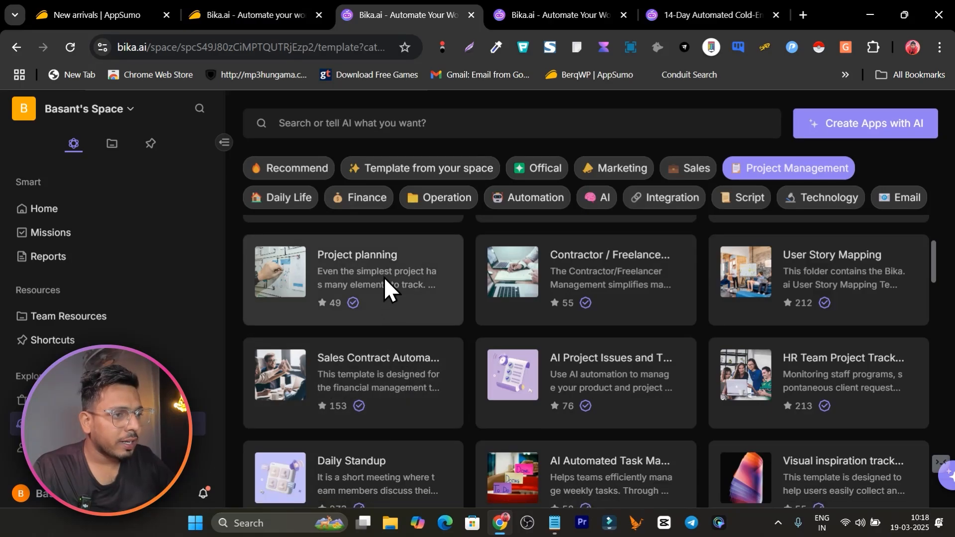
- Look through the Project Management templates and open the AI Automated Task Management template's details
scroll(392, 289, up, 2)
scroll(384, 338, up, 4)
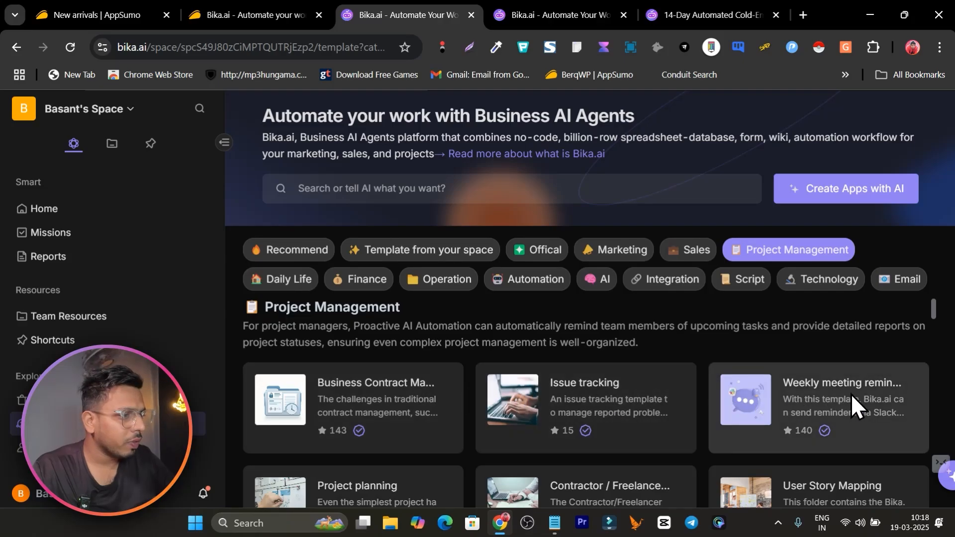
scroll(858, 394, down, 5)
scroll(806, 379, down, 2)
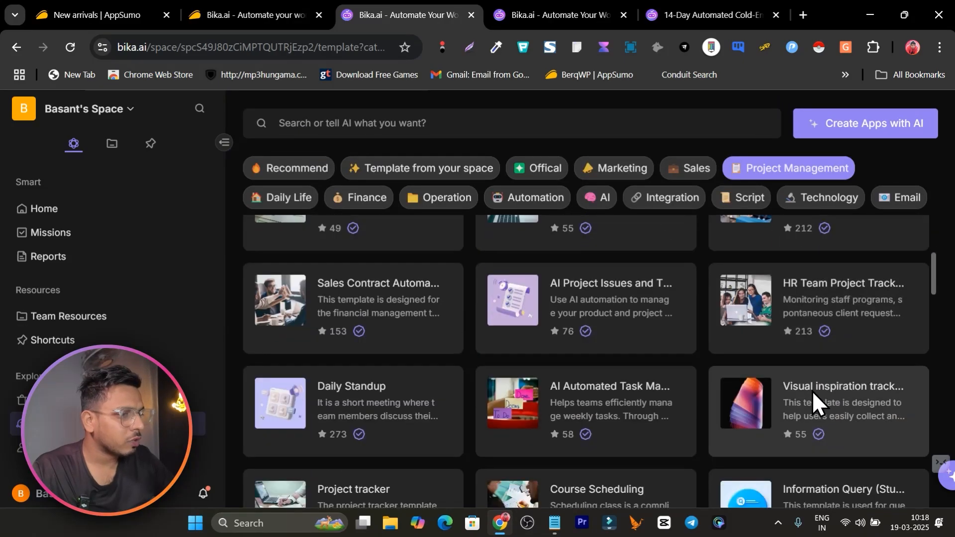
scroll(597, 391, down, 2)
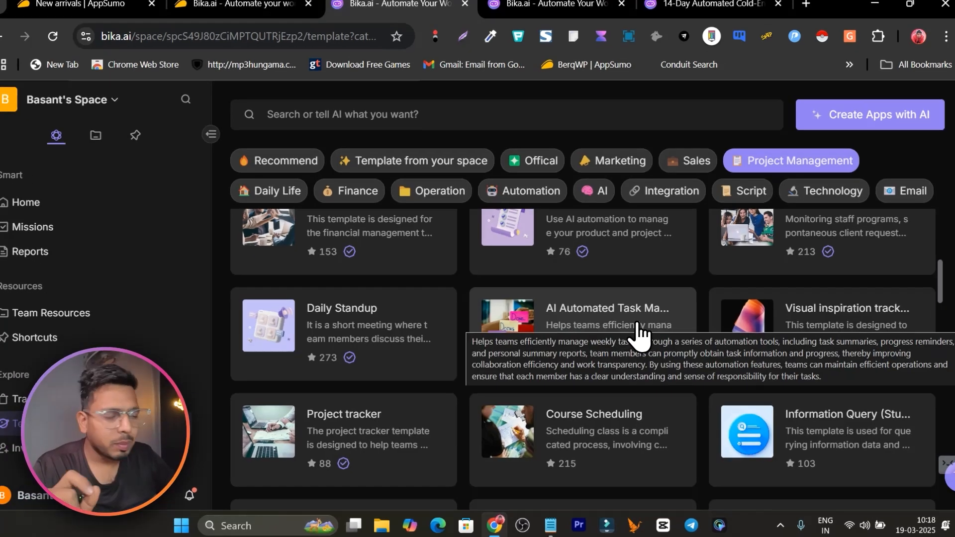
click(640, 338)
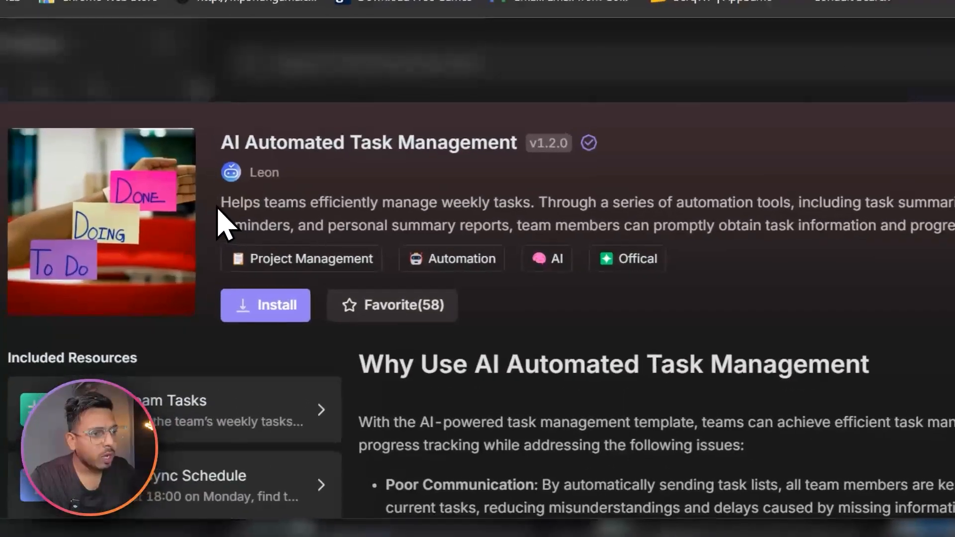
- Review the AI Automated Task Management template's description and included resources, and inspect its Workflow Graph
drag(55, 139, 119, 139)
drag(288, 215, 561, 222)
scroll(565, 227, down, 2)
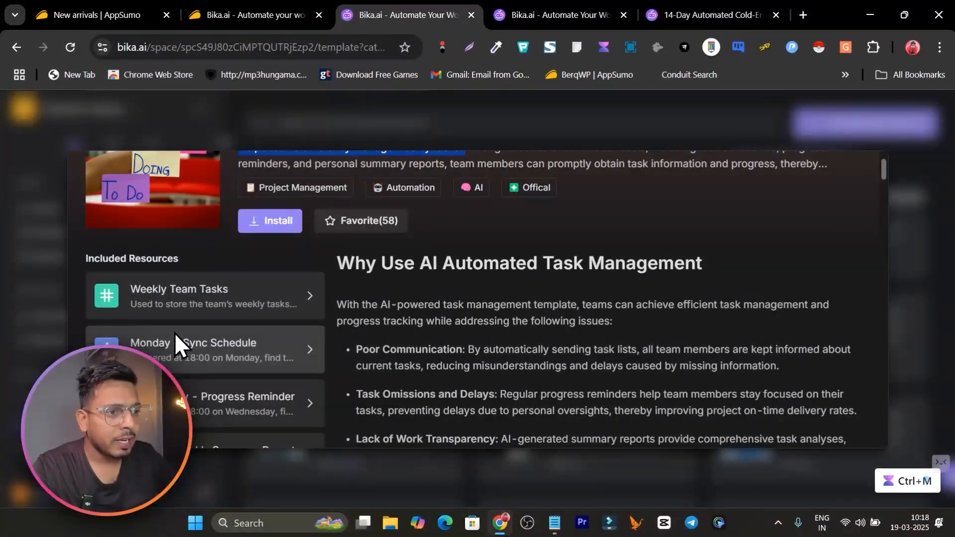
scroll(194, 288, down, 3)
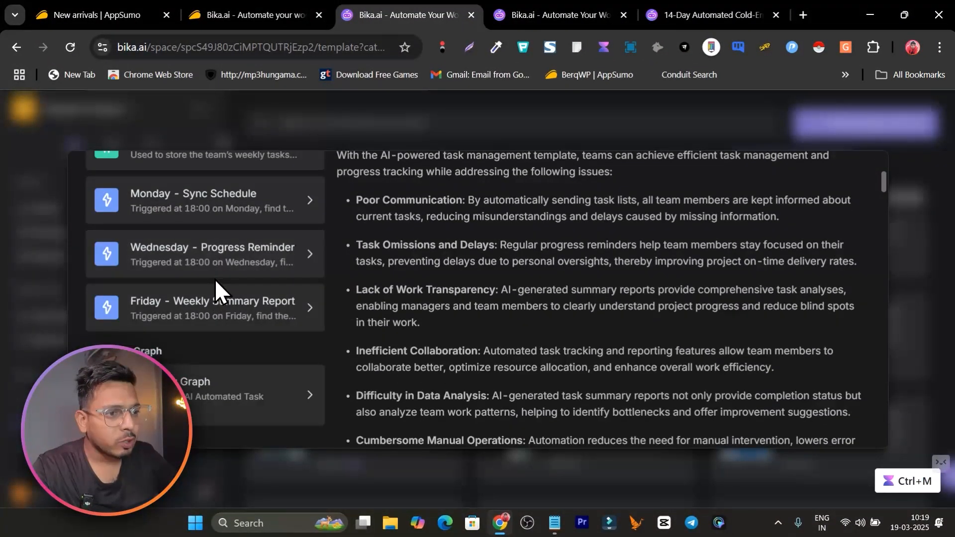
scroll(214, 279, down, 3)
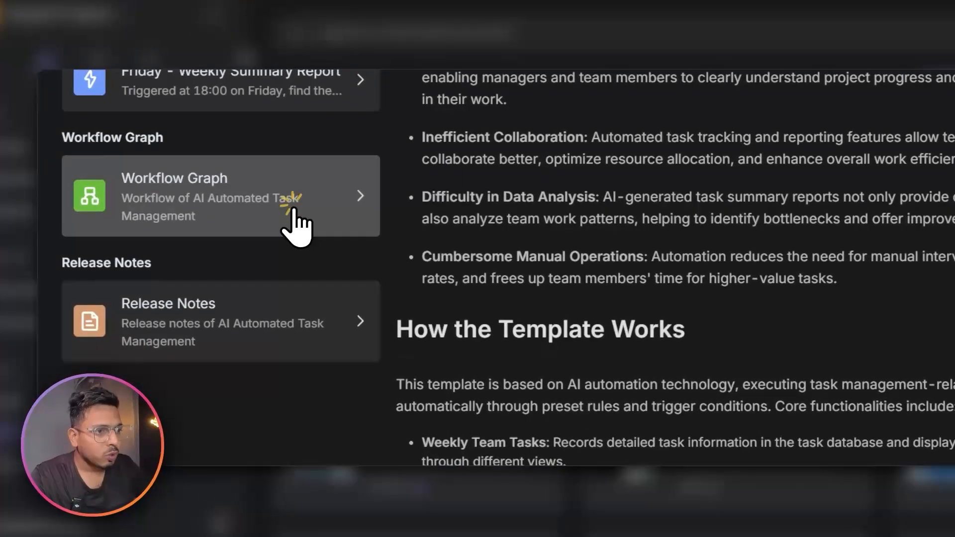
click(266, 249)
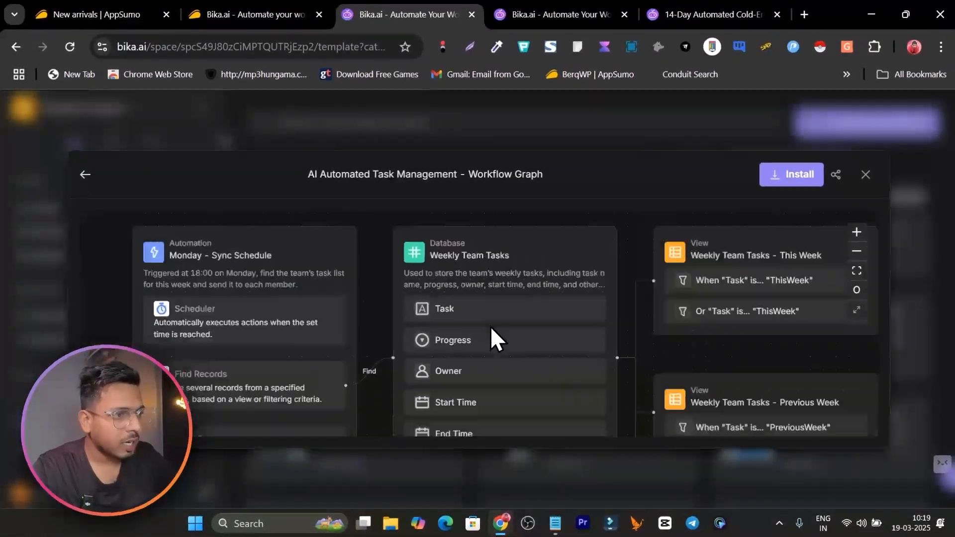
scroll(600, 386, up, 3)
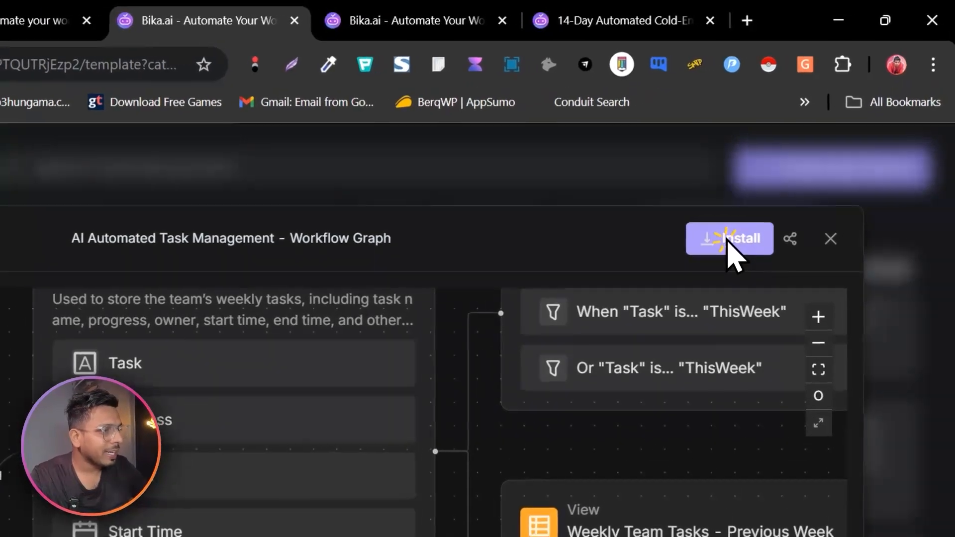
- Install the AI Automated Task Management template into the space and close its preview
click(723, 245)
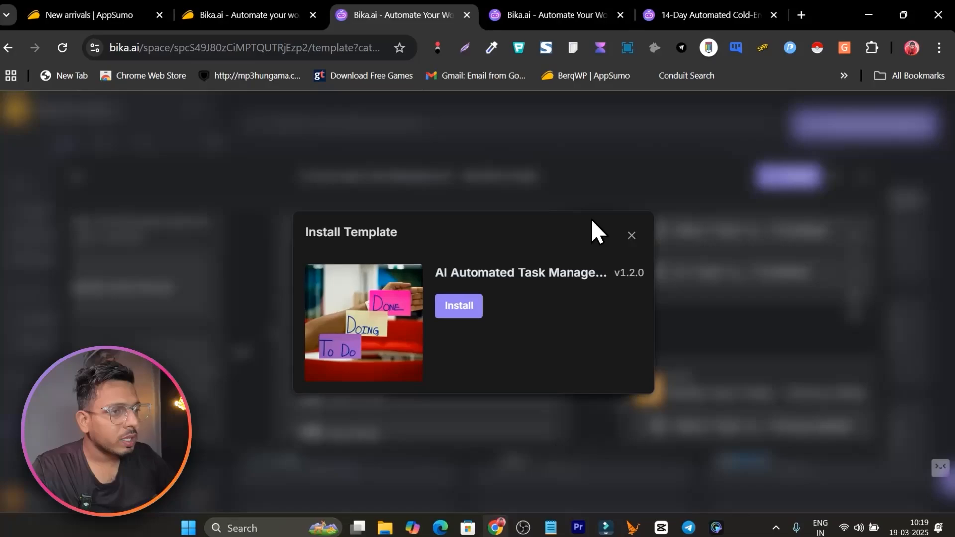
click(466, 321)
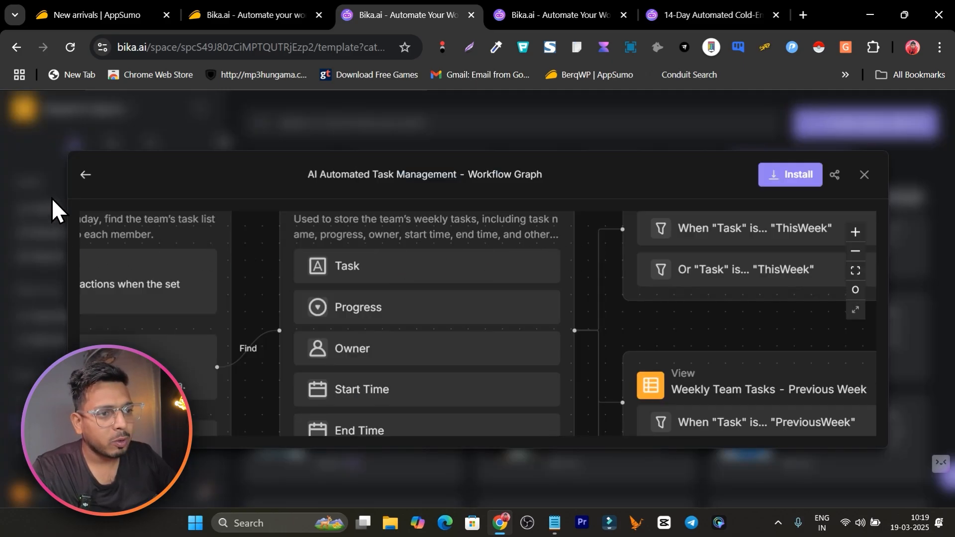
click(863, 175)
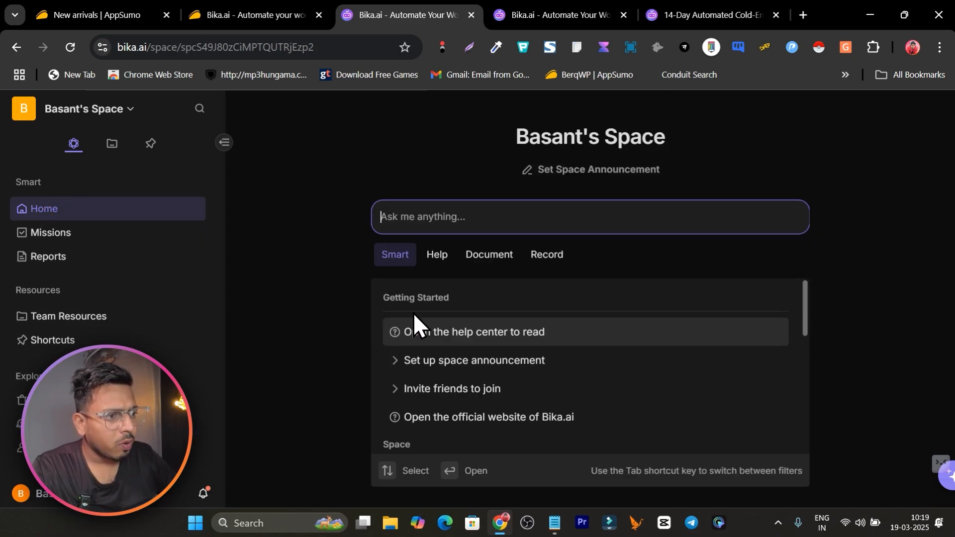
- Open the AI Automated Task Management folder in Team Resources and view its Monday - Sync Schedule automation
scroll(394, 416, down, 1)
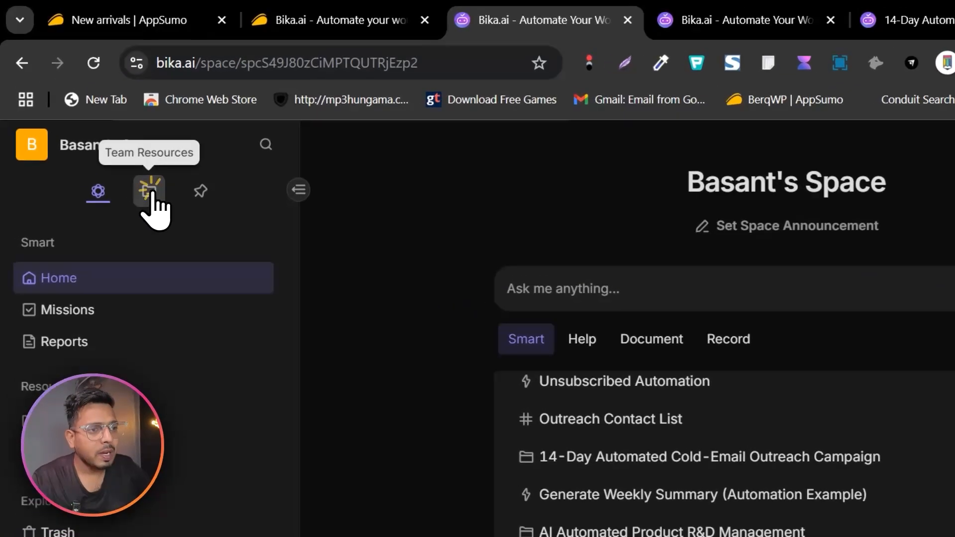
click(112, 145)
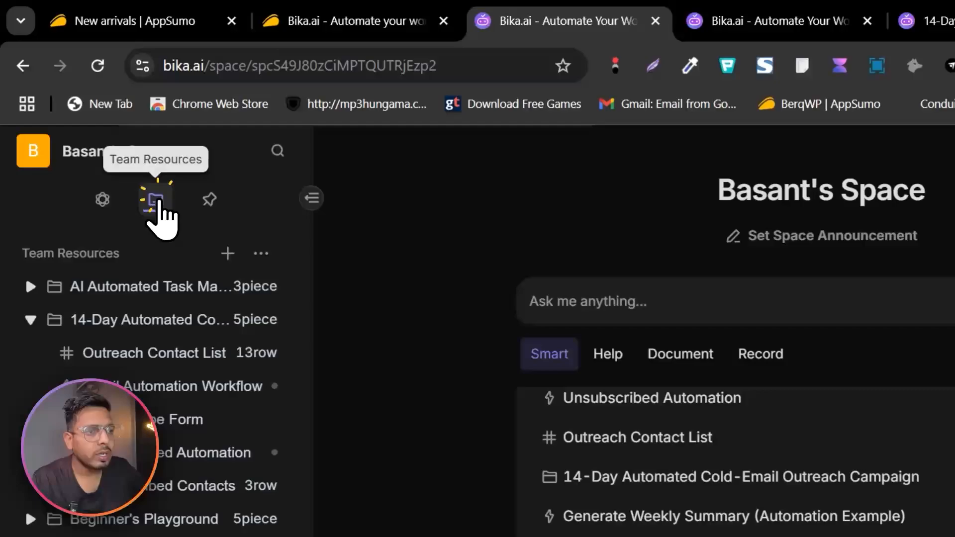
mouse_move(66, 237)
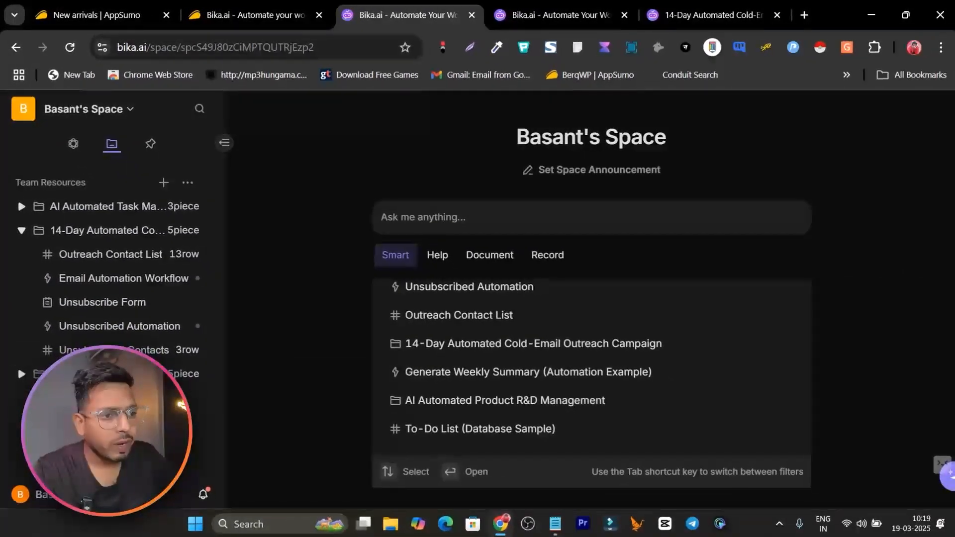
mouse_move(75, 211)
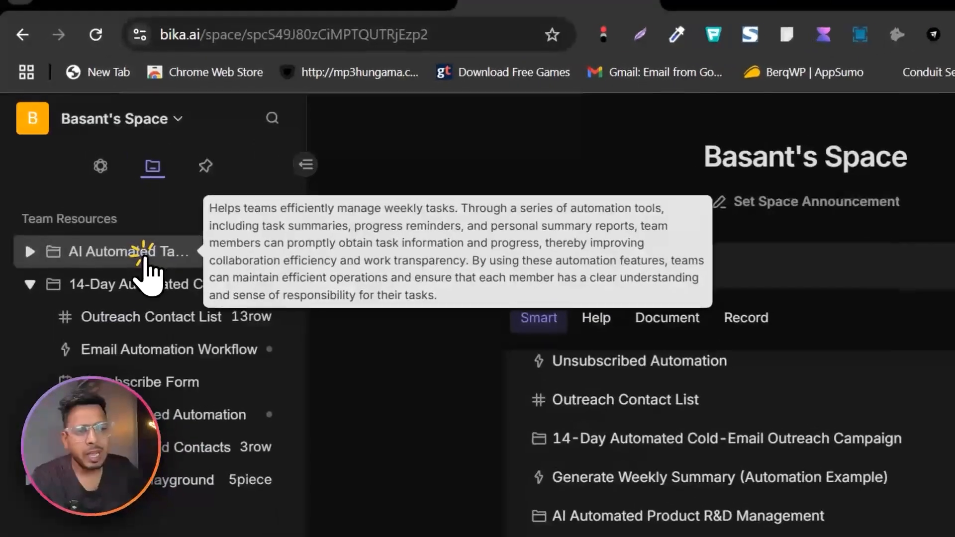
click(106, 209)
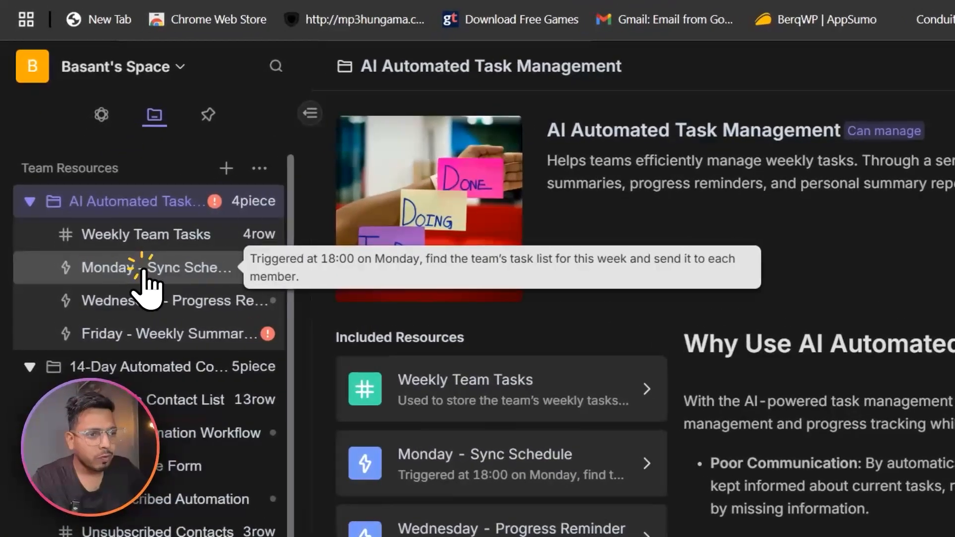
click(105, 265)
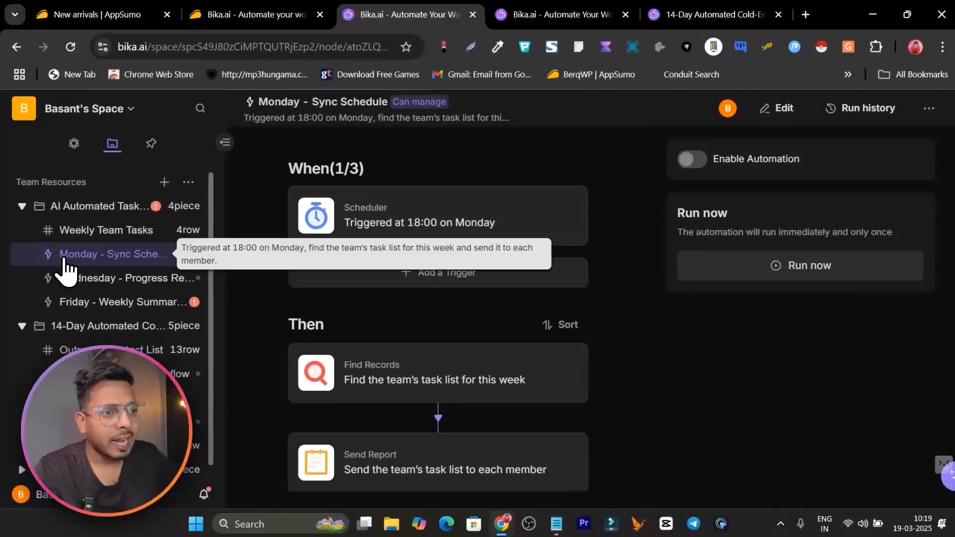
scroll(597, 289, down, 1)
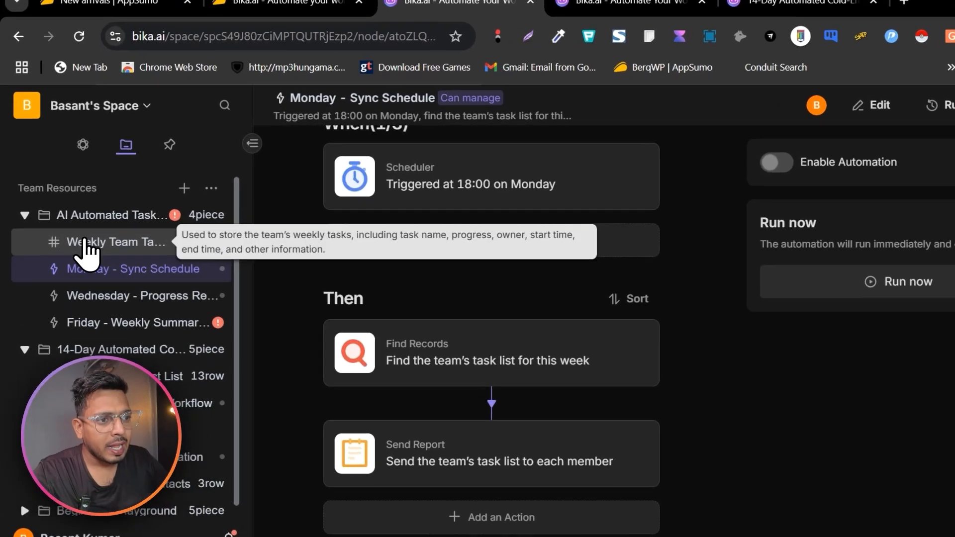
- Open the Weekly Team Tasks database, examine the fields of its new record form and close it without creating a record
click(88, 236)
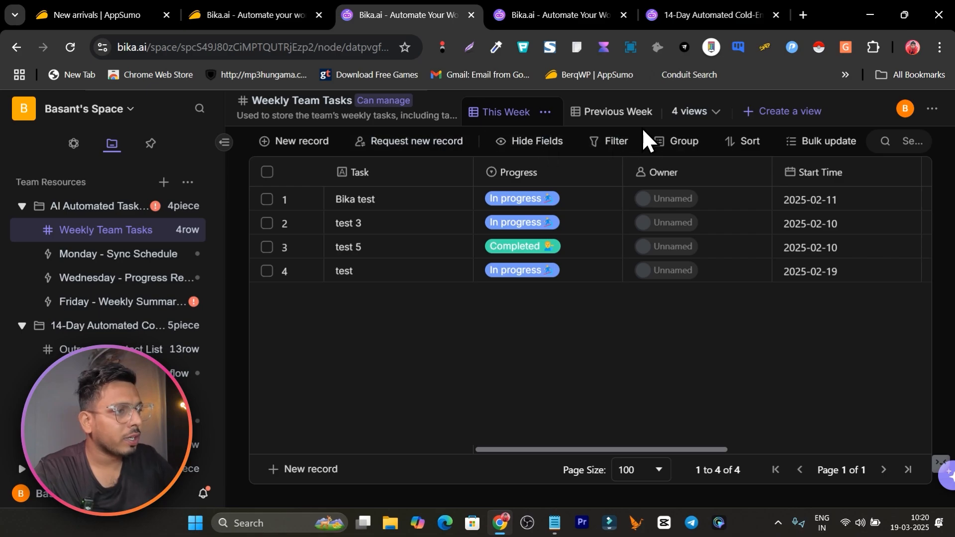
click(286, 144)
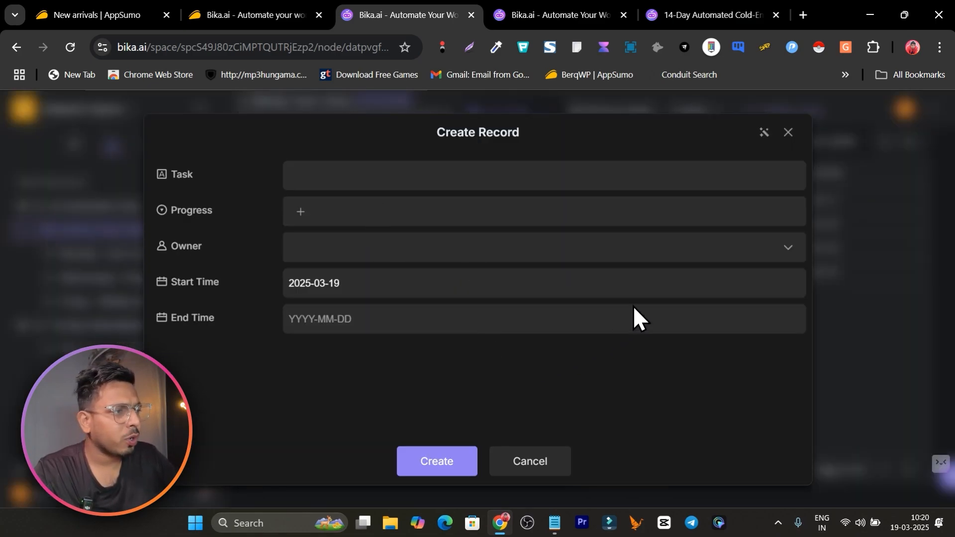
click(785, 135)
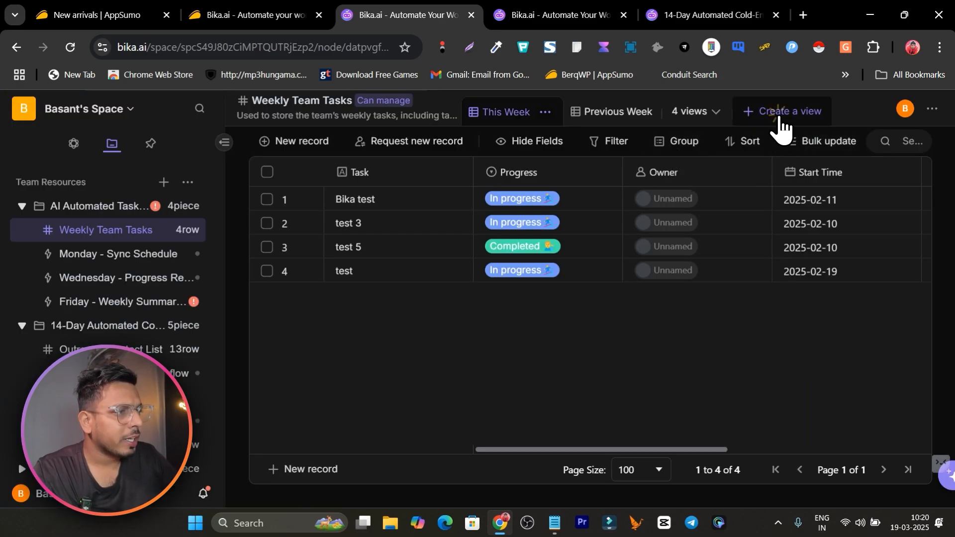
- Check the view types offered when creating a view for Weekly Team Tasks, and close the form without saving
click(783, 114)
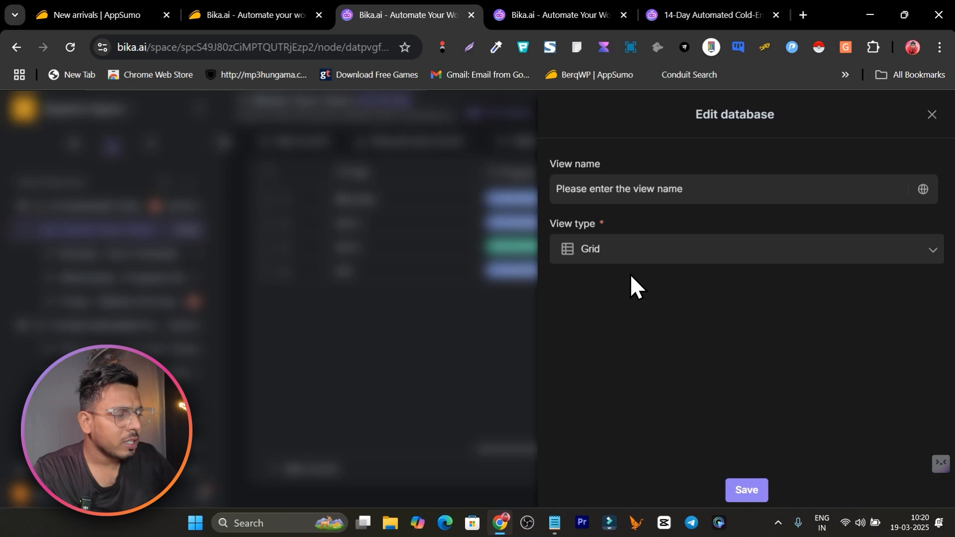
click(625, 257)
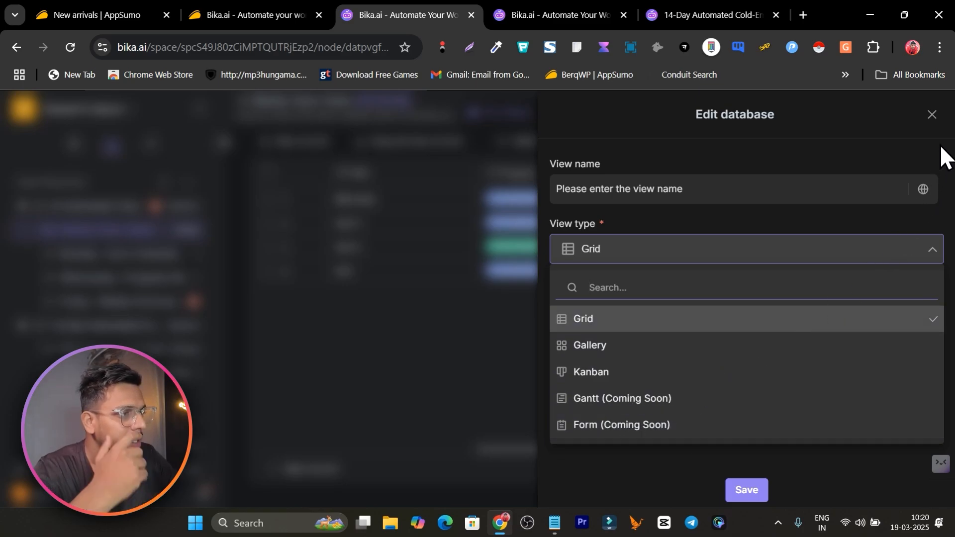
click(930, 115)
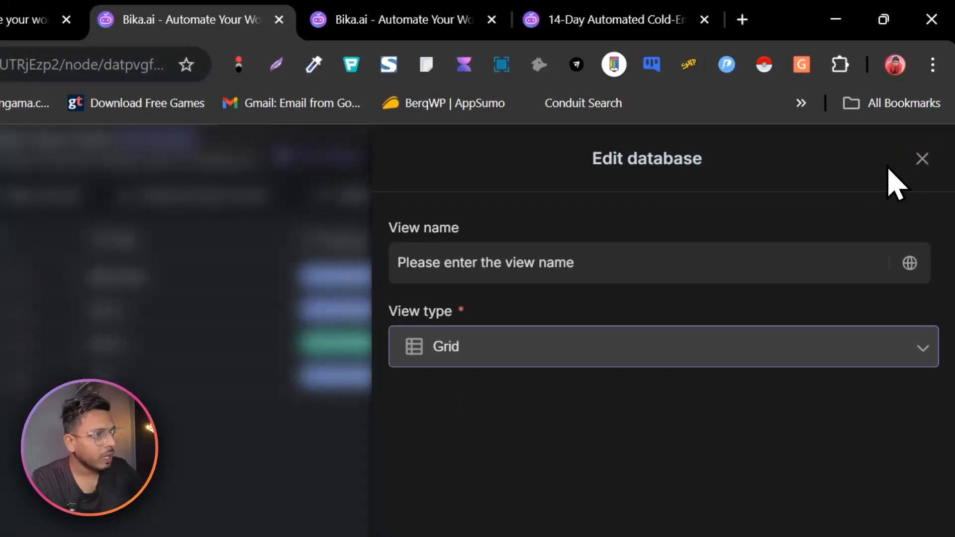
click(923, 151)
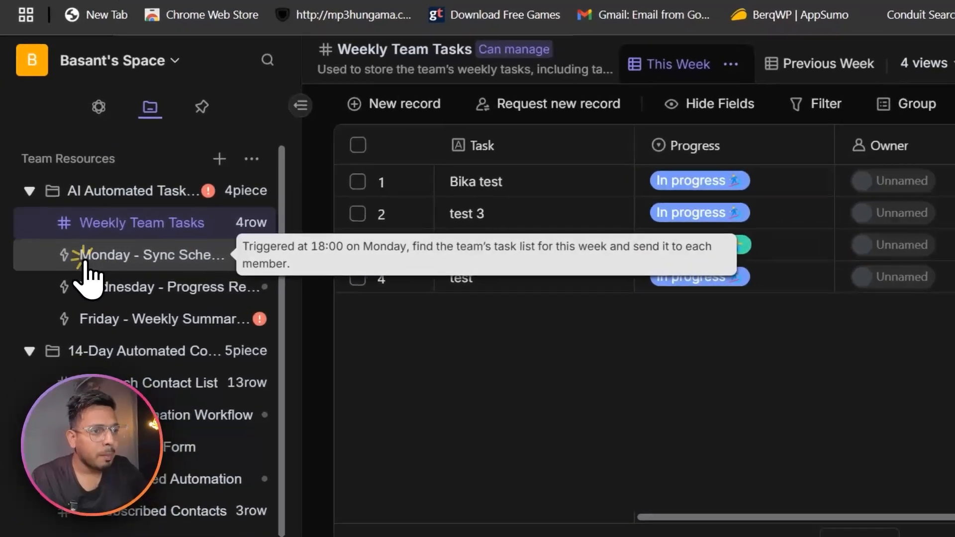
- Change the Monday - Sync Schedule scheduler's note to "Triggered at 20:00 on Monday" and save the trigger
click(125, 256)
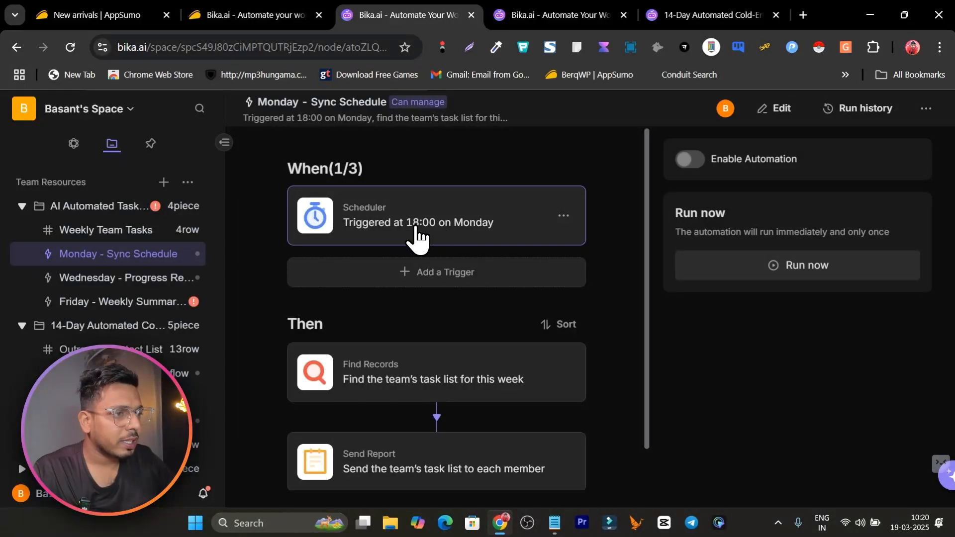
click(551, 235)
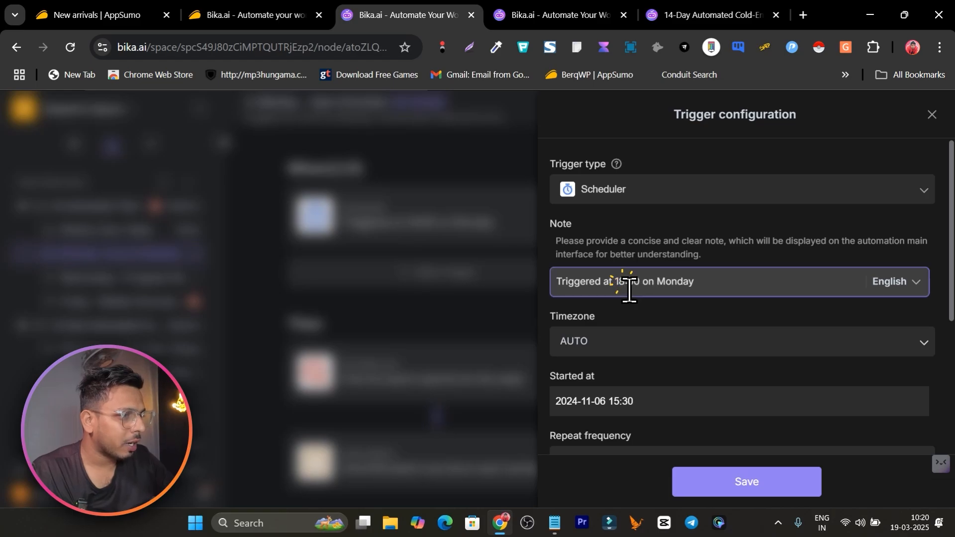
key(BackSpace)
key(BackSpace)
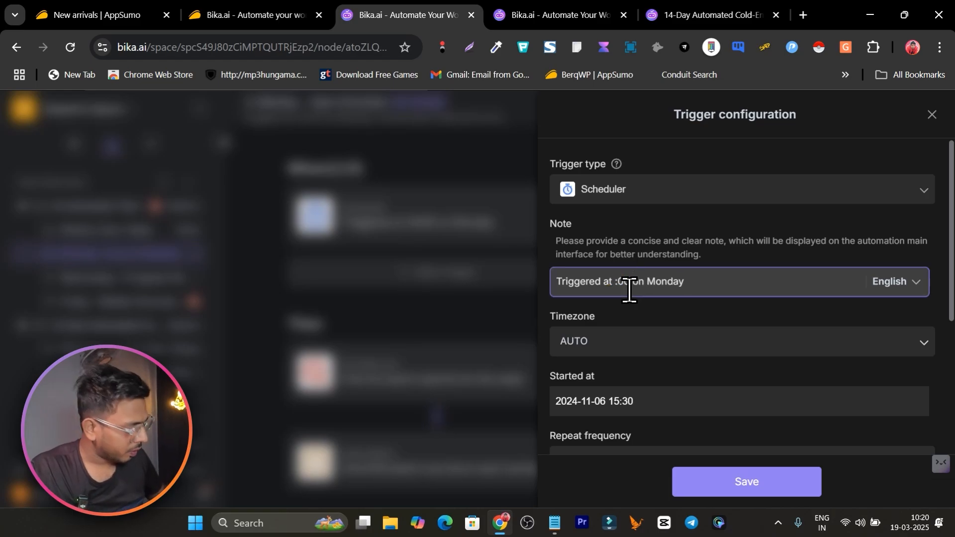
text(20)
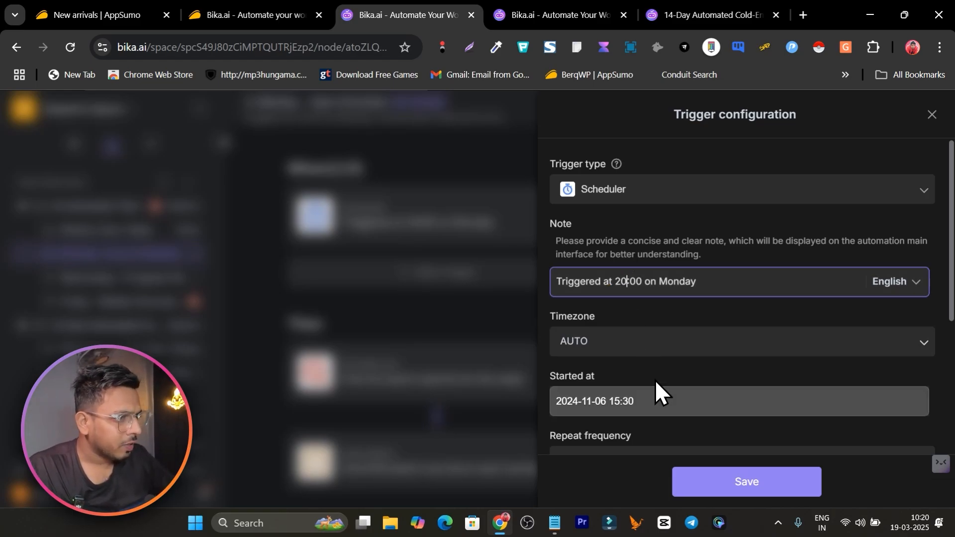
scroll(611, 348, down, 5)
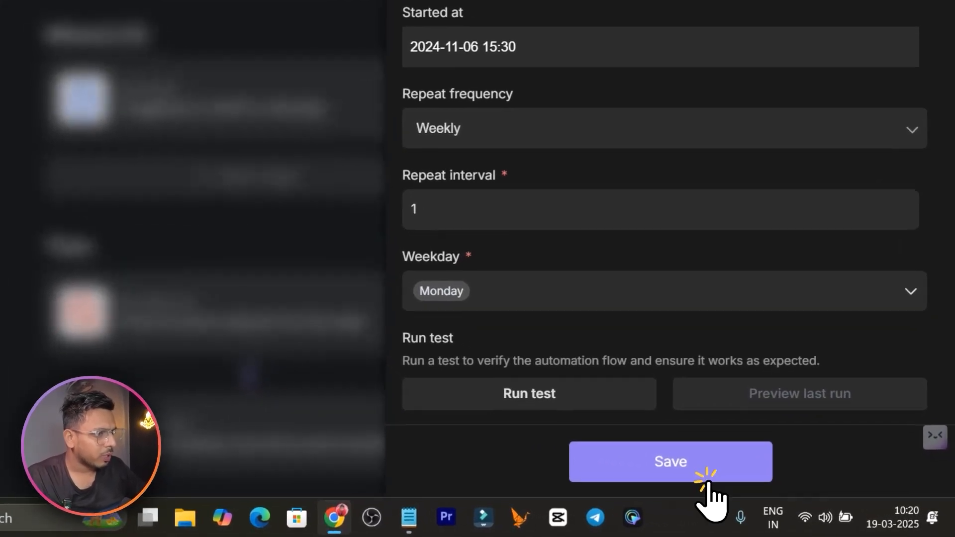
click(741, 484)
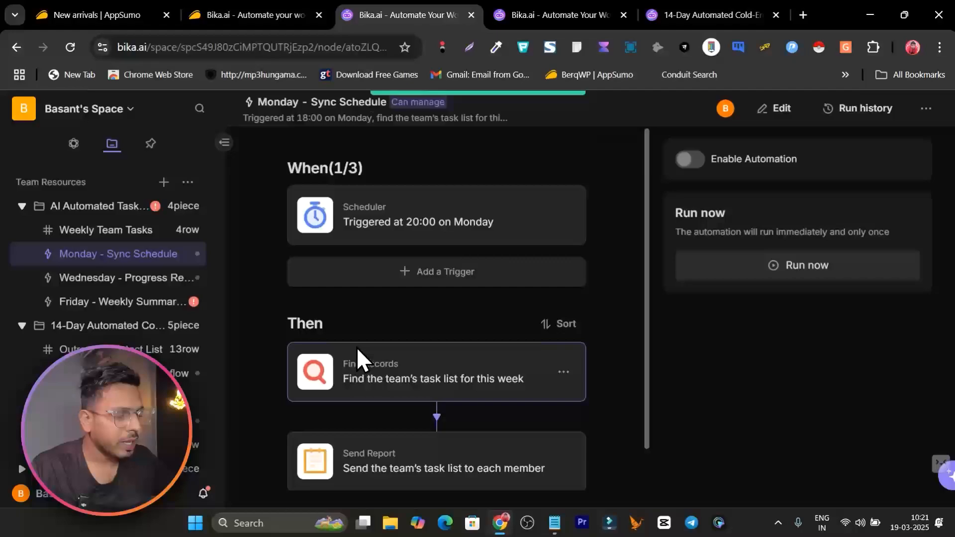
- Check the Monday automation's find-records and send-report actions, and open the Wednesday - Progress Reminder automation
scroll(356, 347, down, 1)
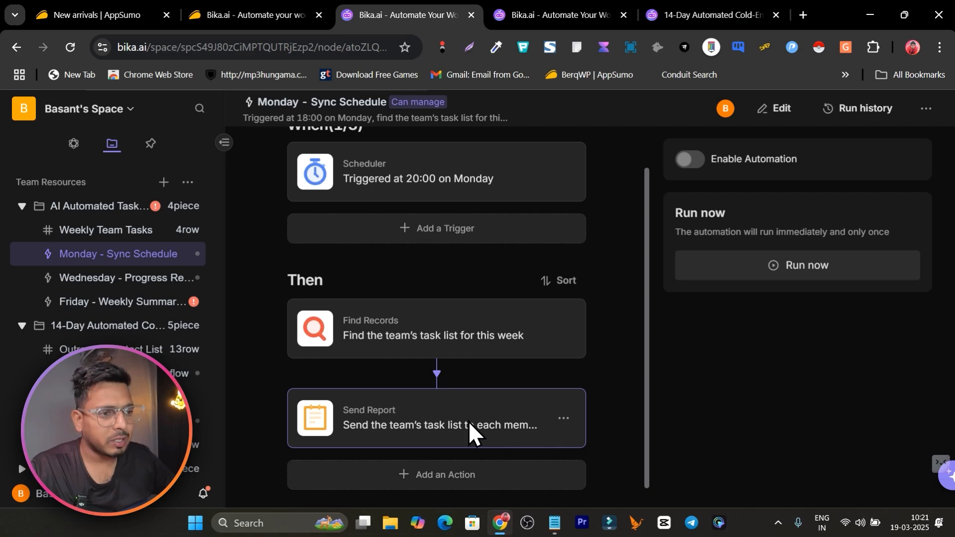
mouse_move(90, 279)
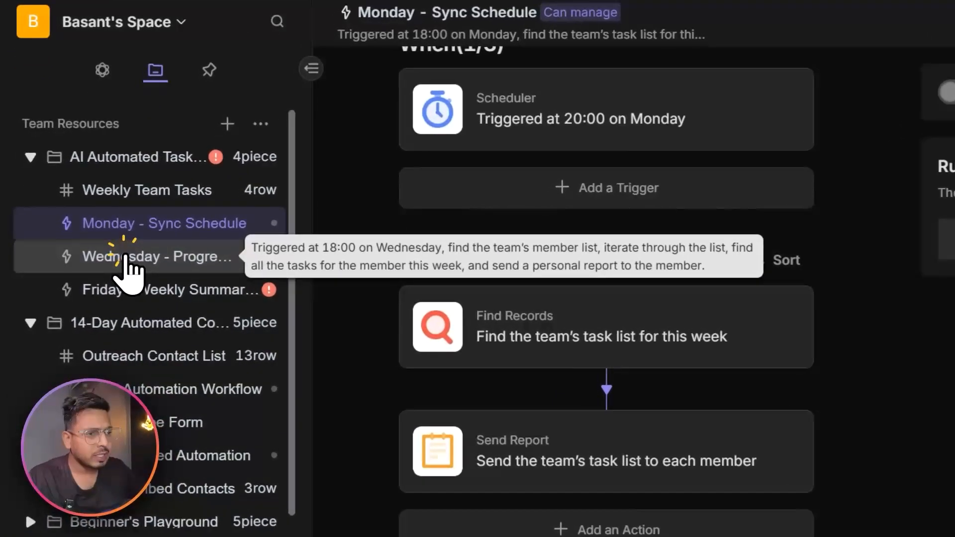
click(126, 256)
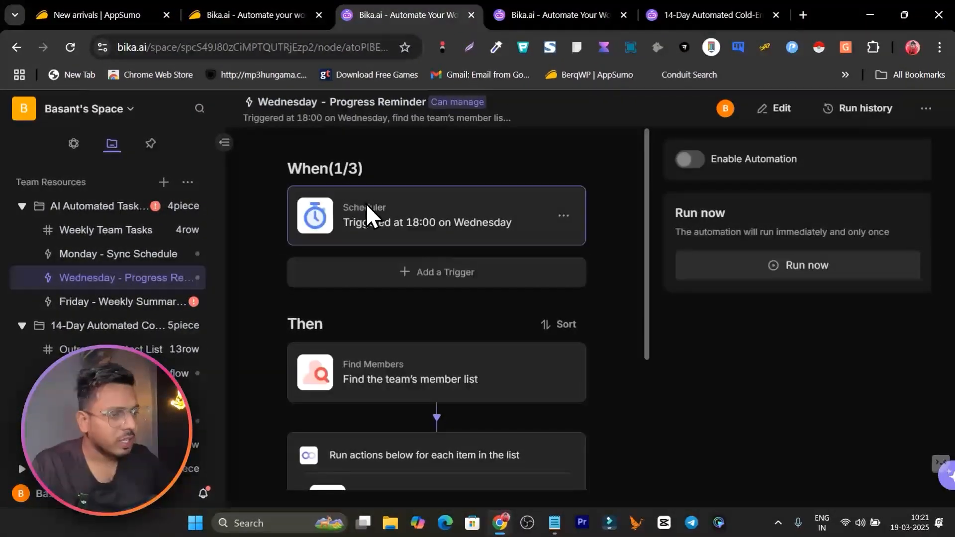
- Review the actions of the Wednesday - Progress Reminder and Friday - Weekly Summary Report automations, and show the workspace's Smart section
scroll(526, 306, down, 4)
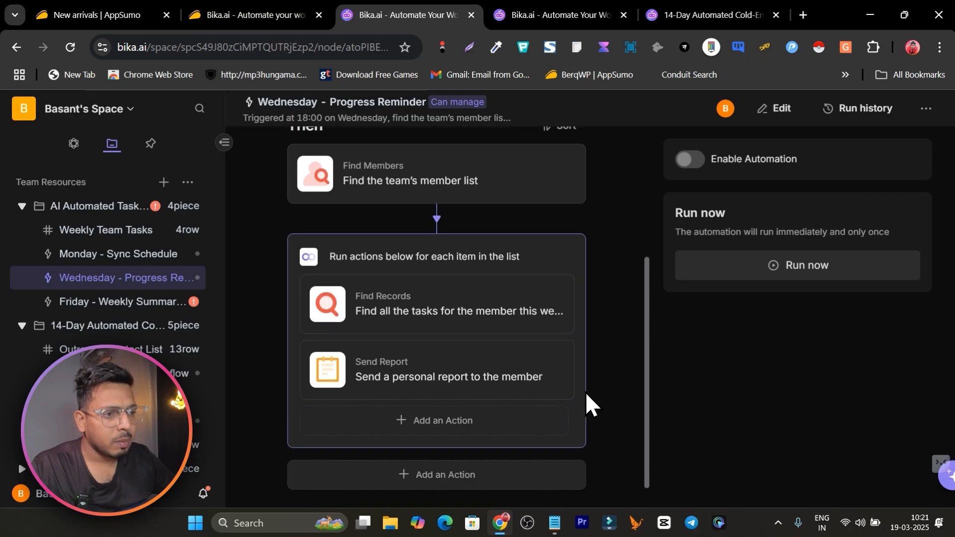
scroll(572, 393, up, 4)
click(81, 303)
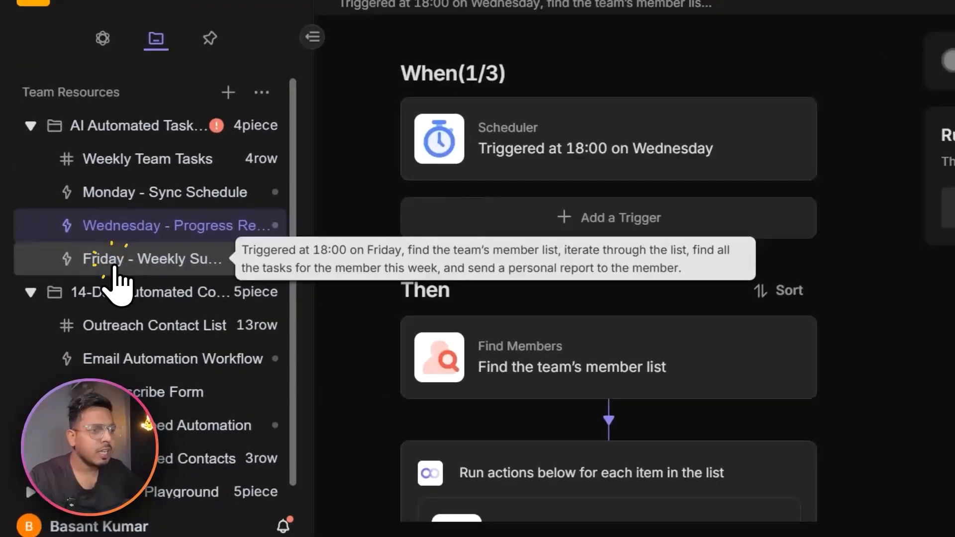
scroll(596, 291, down, 5)
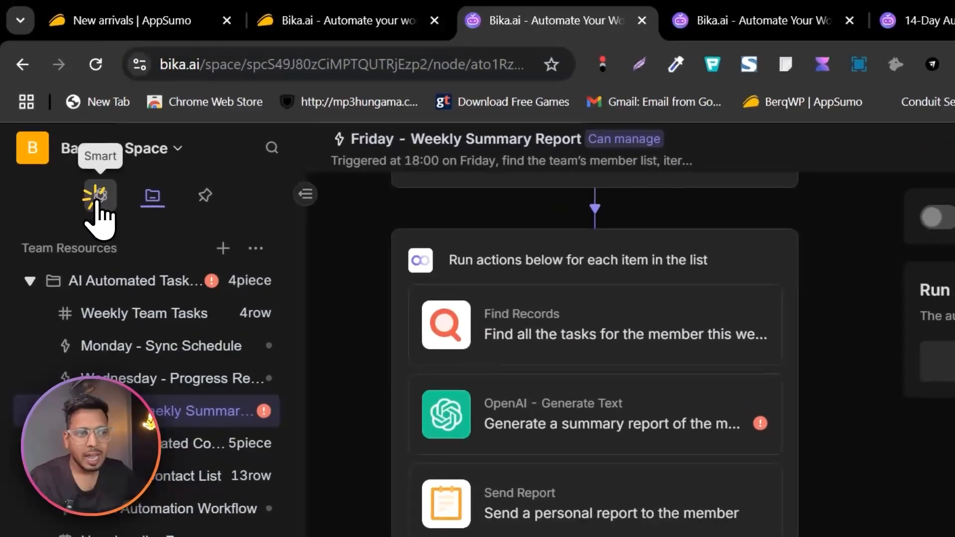
click(74, 146)
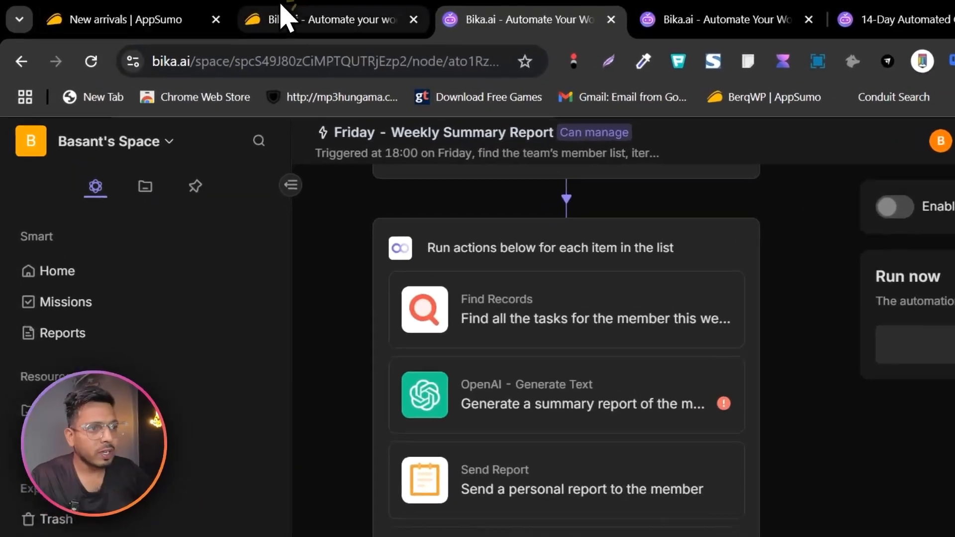
- Switch to the Bika.ai deal page on AppSumo and compare the limits of License Tiers 1 to 4 under Plans & features
click(219, 15)
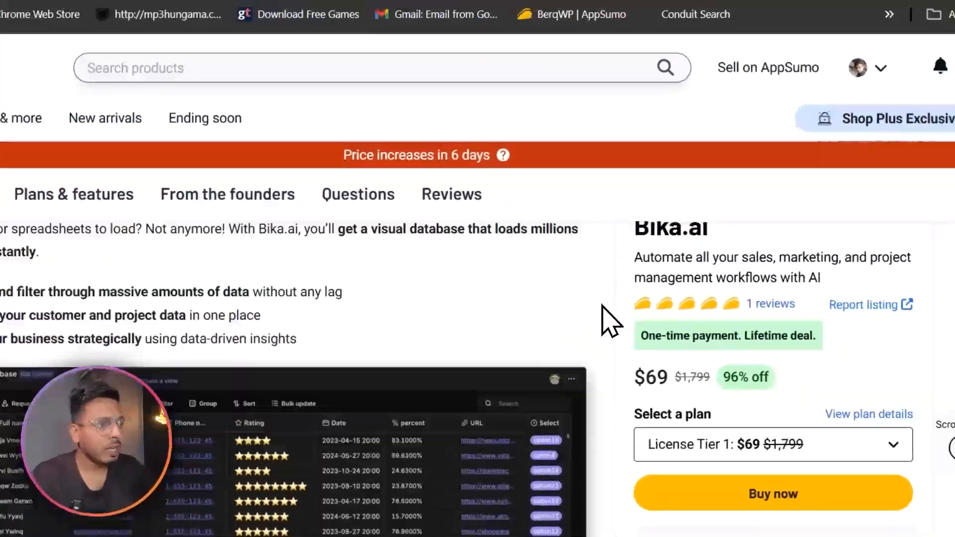
scroll(622, 381, down, 4)
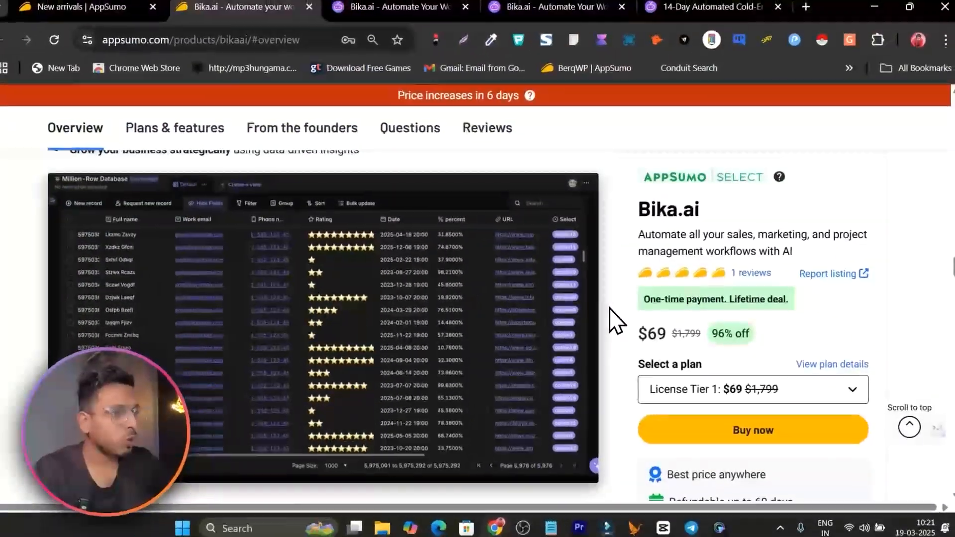
scroll(617, 320, down, 3)
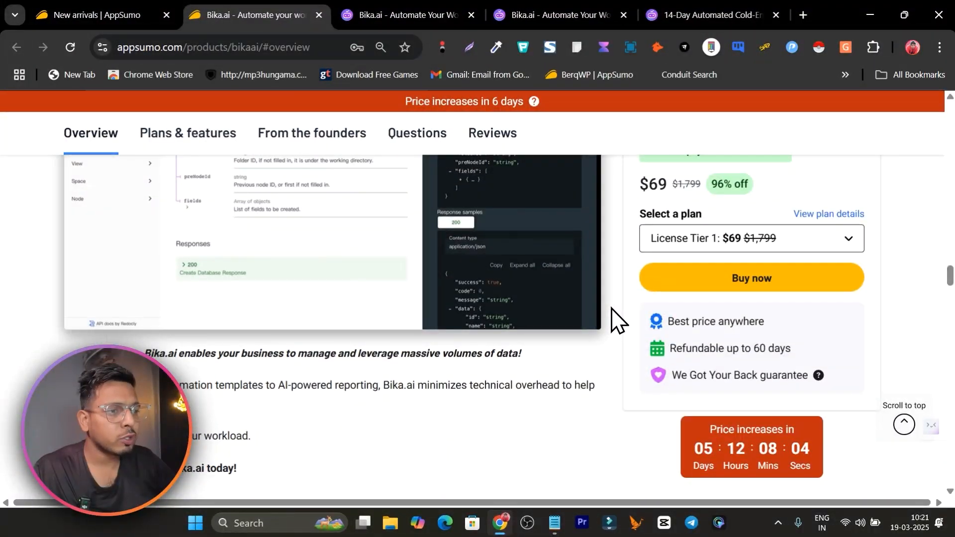
scroll(613, 314, down, 3)
scroll(605, 323, down, 4)
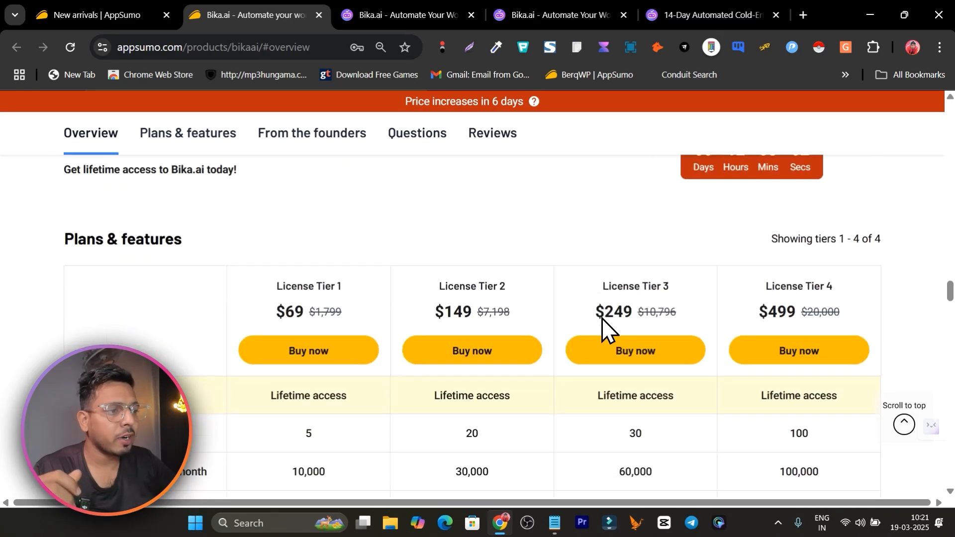
scroll(527, 393, down, 1)
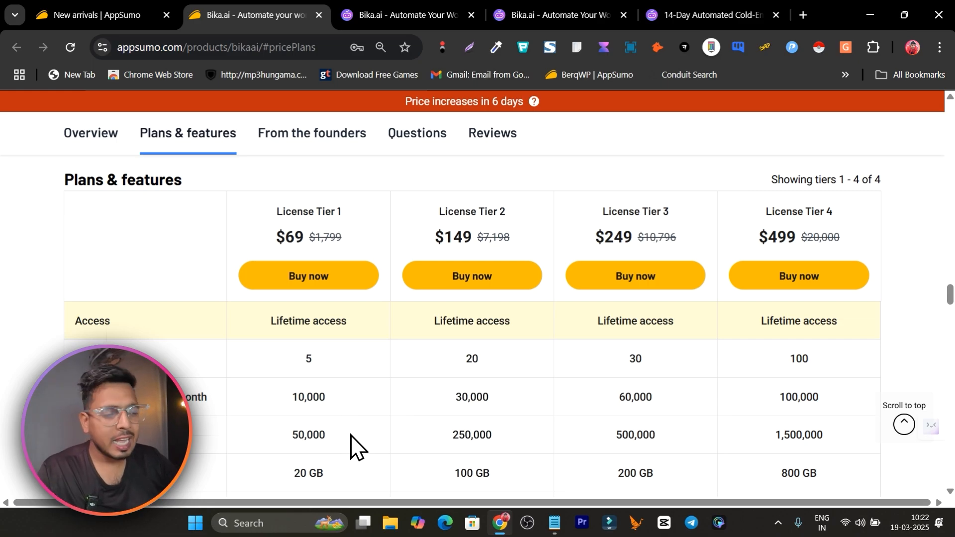
scroll(351, 435, down, 3)
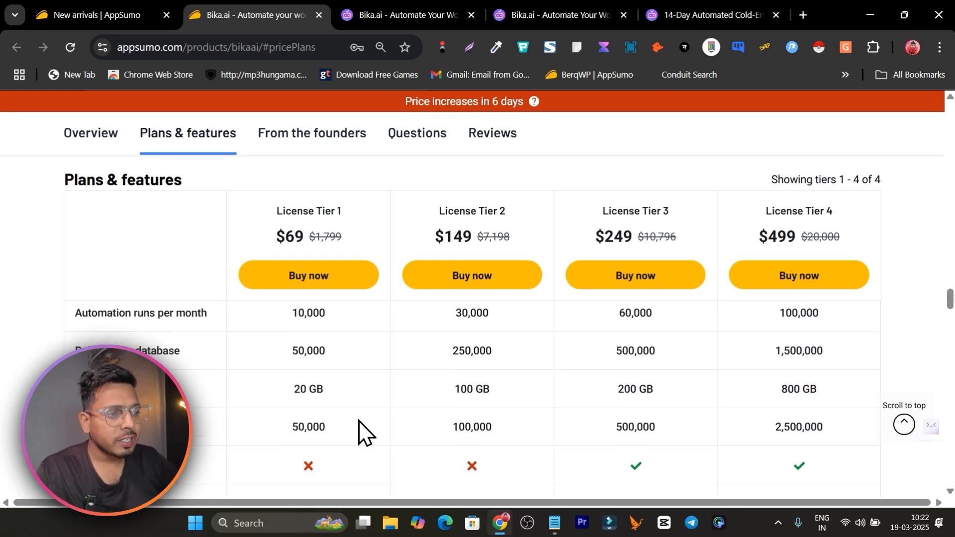
scroll(362, 400, up, 3)
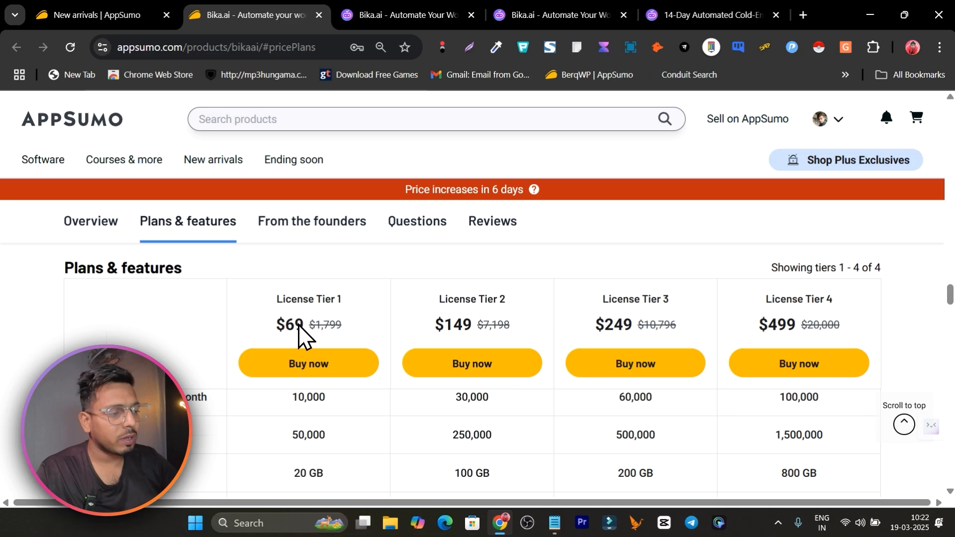
- Highlight the "Refundable up to 60 days" term on the AppSumo deal page and return to the Bika.ai workspace
scroll(738, 333, up, 7)
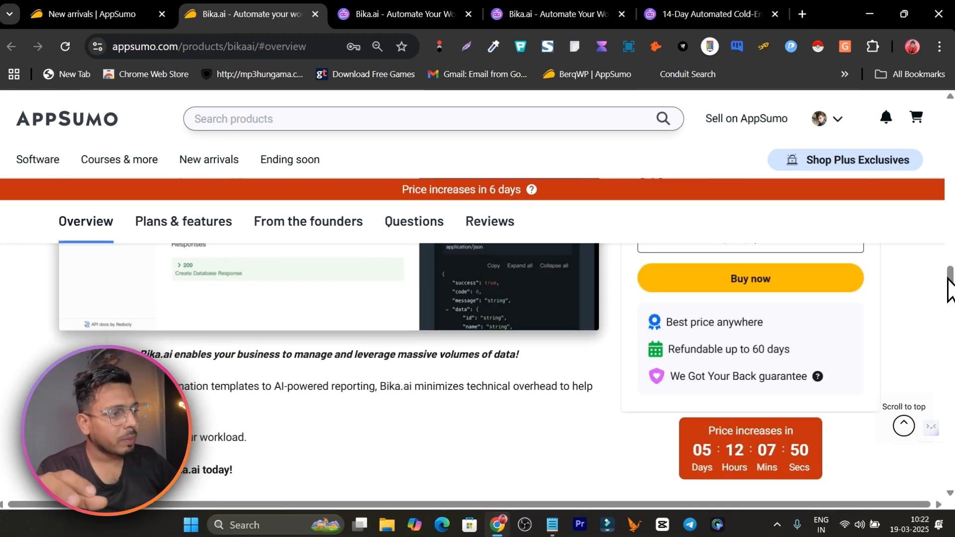
mouse_move(950, 289)
mouse_down()
mouse_move(951, 172)
mouse_move(951, 293)
mouse_move(951, 270)
mouse_up()
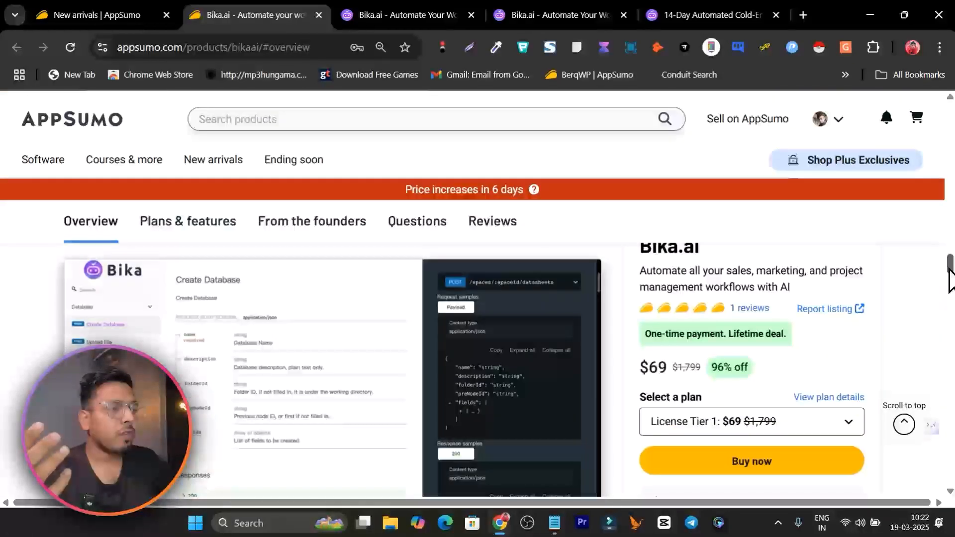
scroll(933, 335, down, 4)
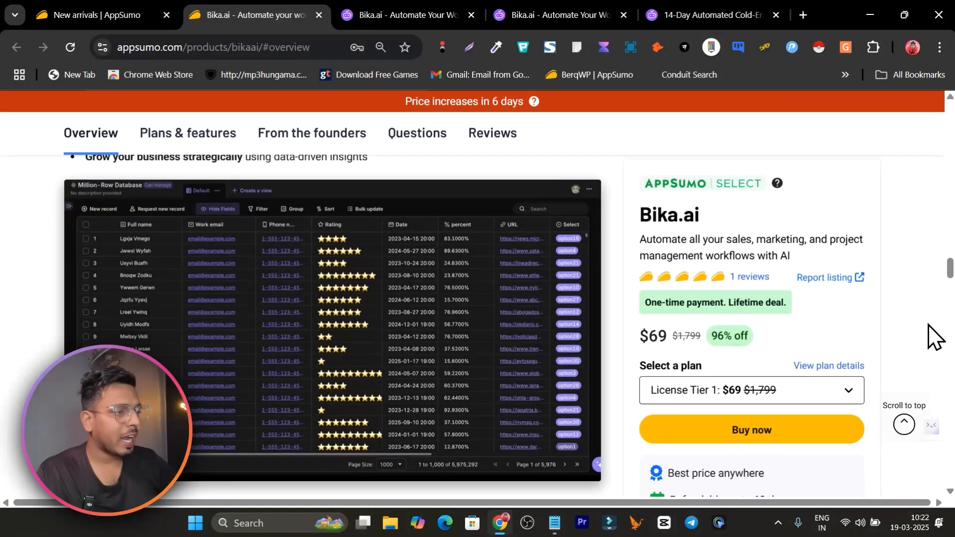
drag(804, 354, 676, 359)
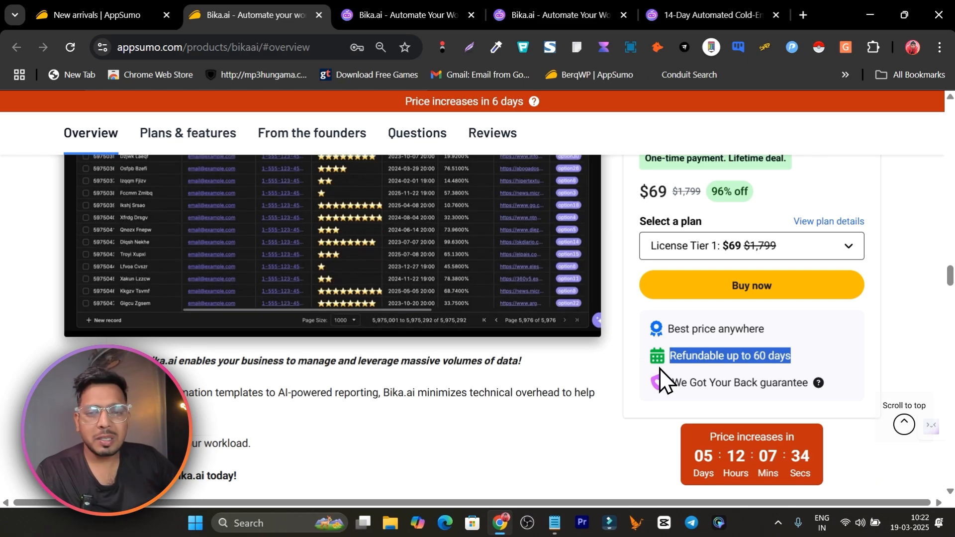
scroll(545, 391, up, 10)
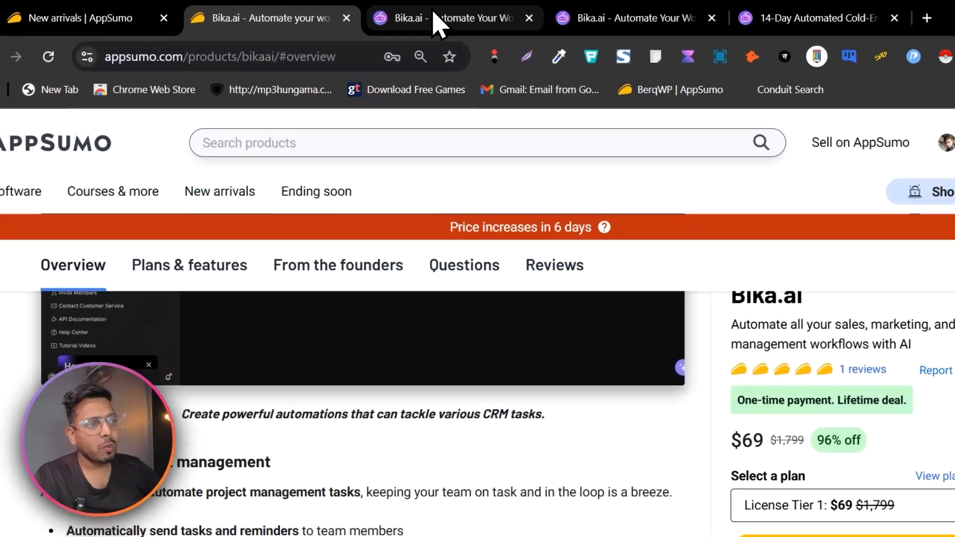
click(413, 15)
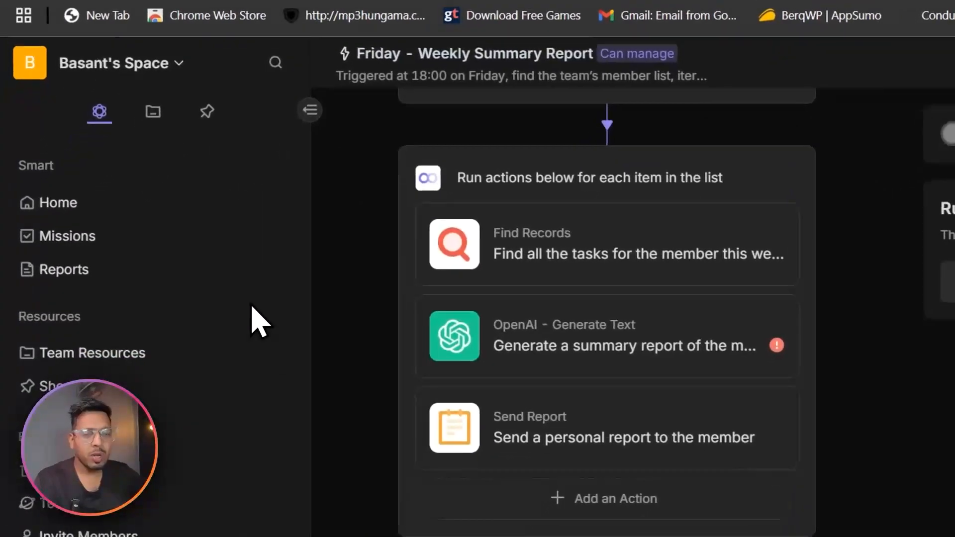